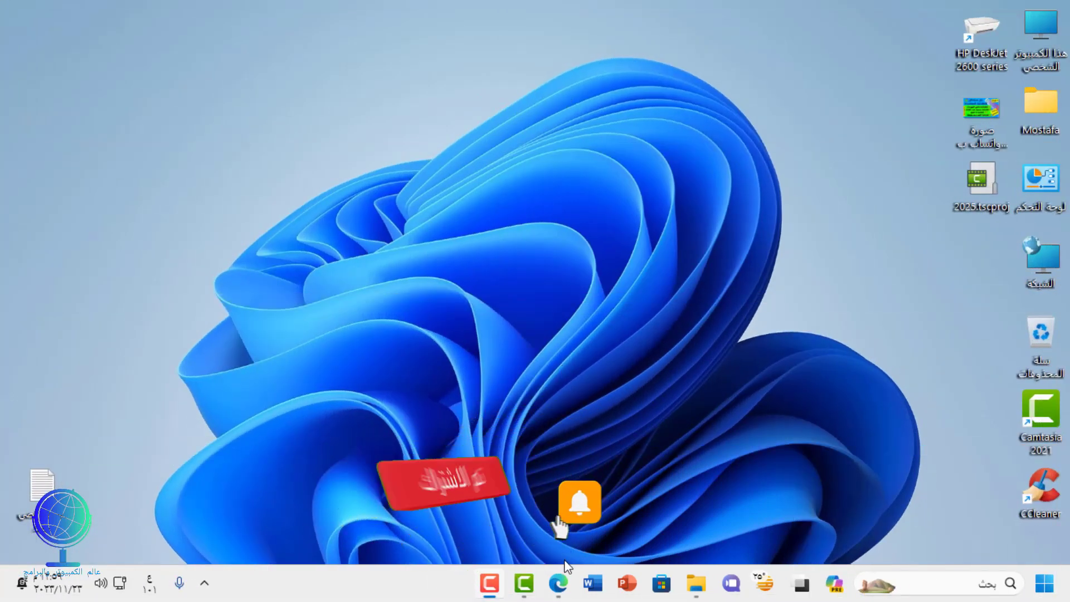
{"action": "left_click", "coordinate": [558, 583]}
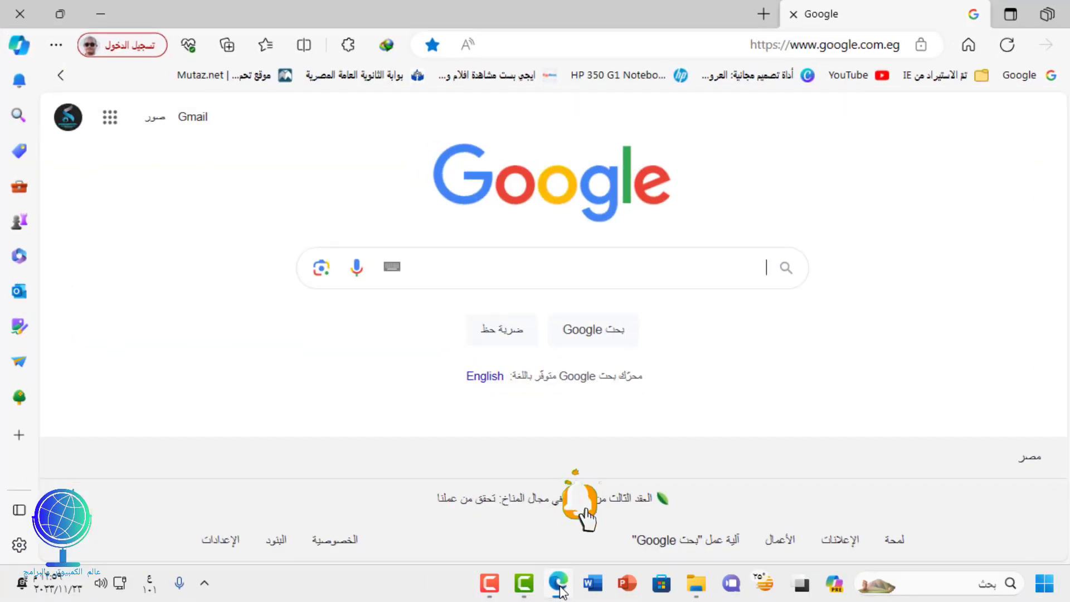
{"action": "triple_click", "coordinate": [792, 48]}
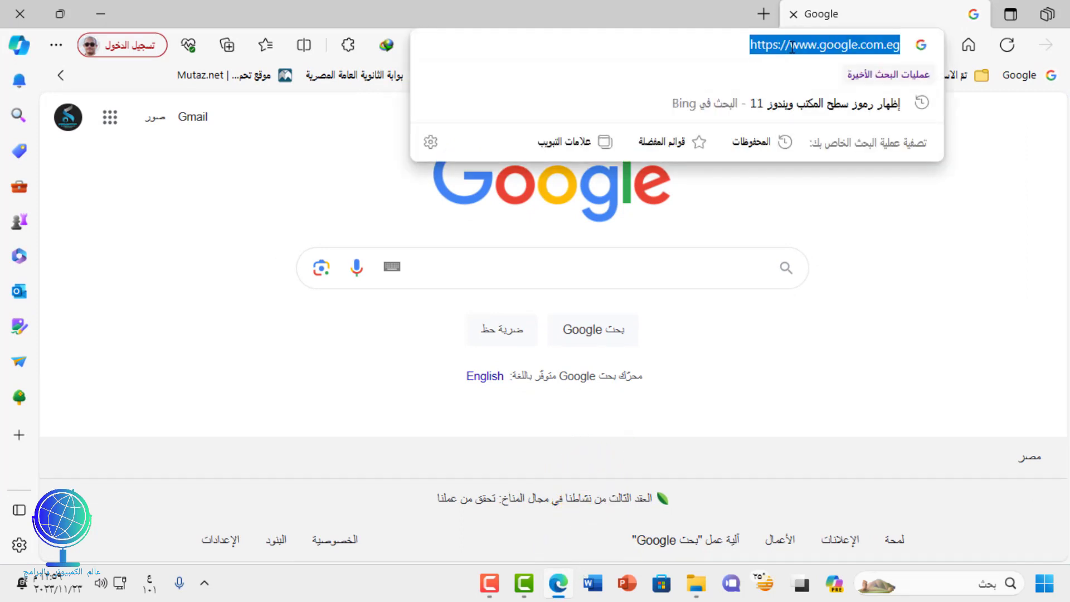
{"action": "key", "text": "BackSpace"}
{"action": "right_click", "coordinate": [792, 47]}
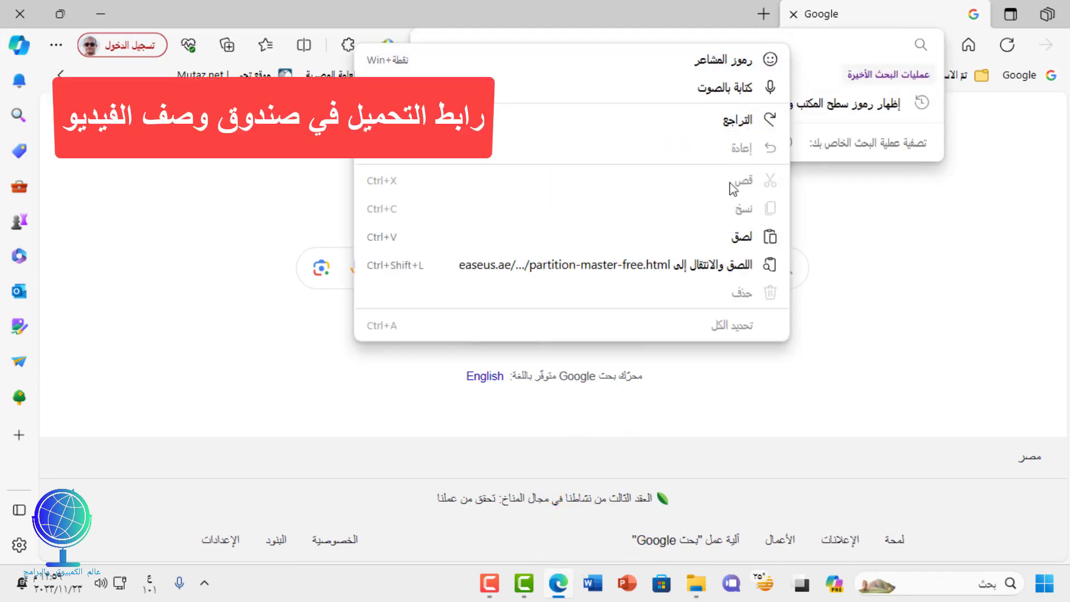
{"action": "left_click", "coordinate": [724, 239]}
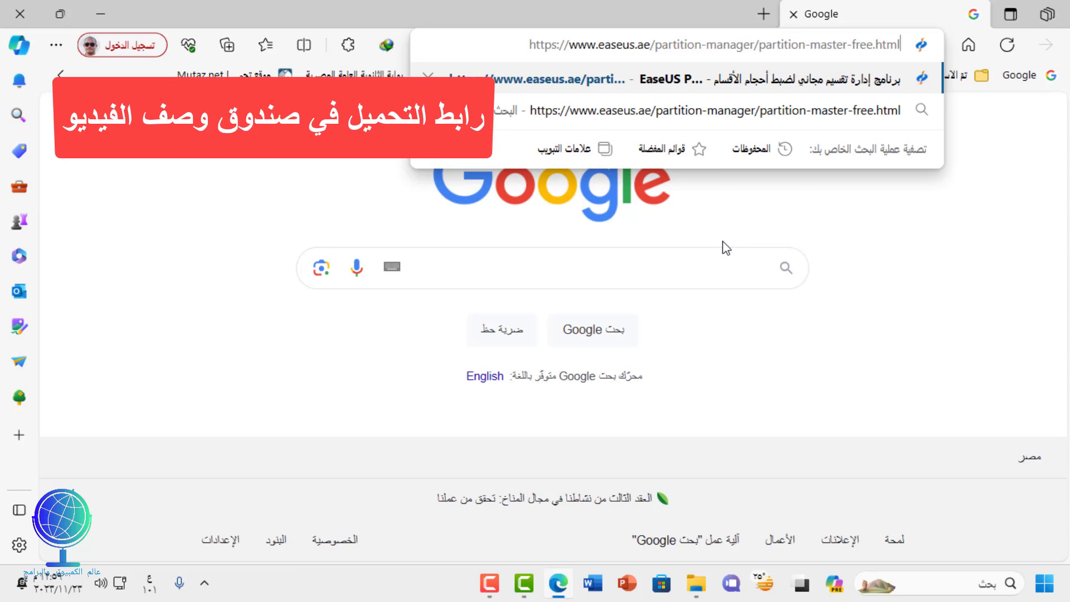
{"action": "key", "text": "Return"}
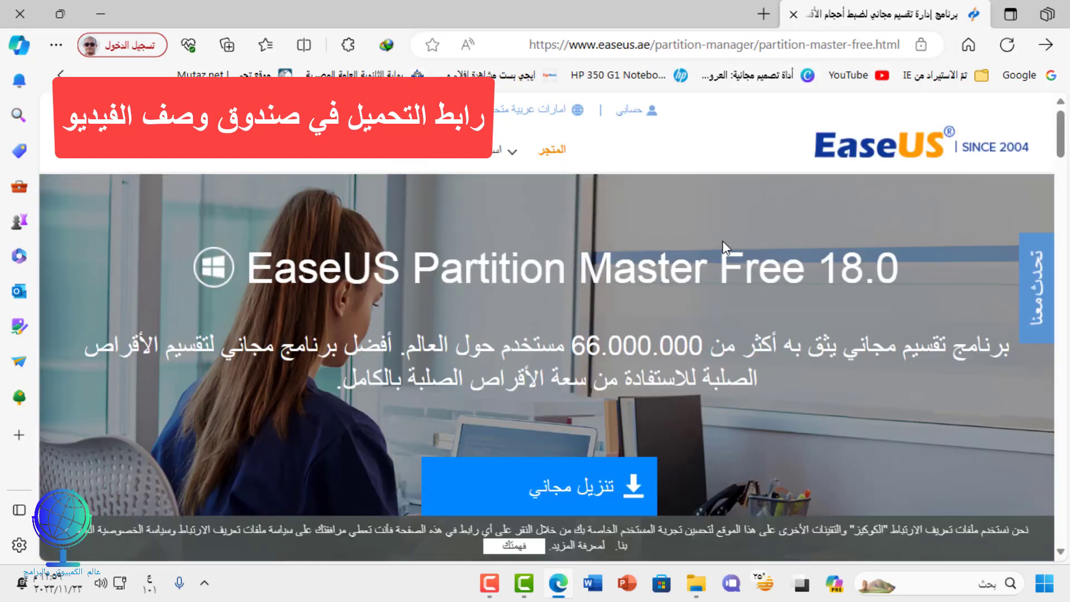
Download the free EaseUS Partition Master installer through the download manager, closing the browser window
{"action": "scroll", "coordinate": [722, 241], "scroll_direction": "down", "scroll_amount": 3}
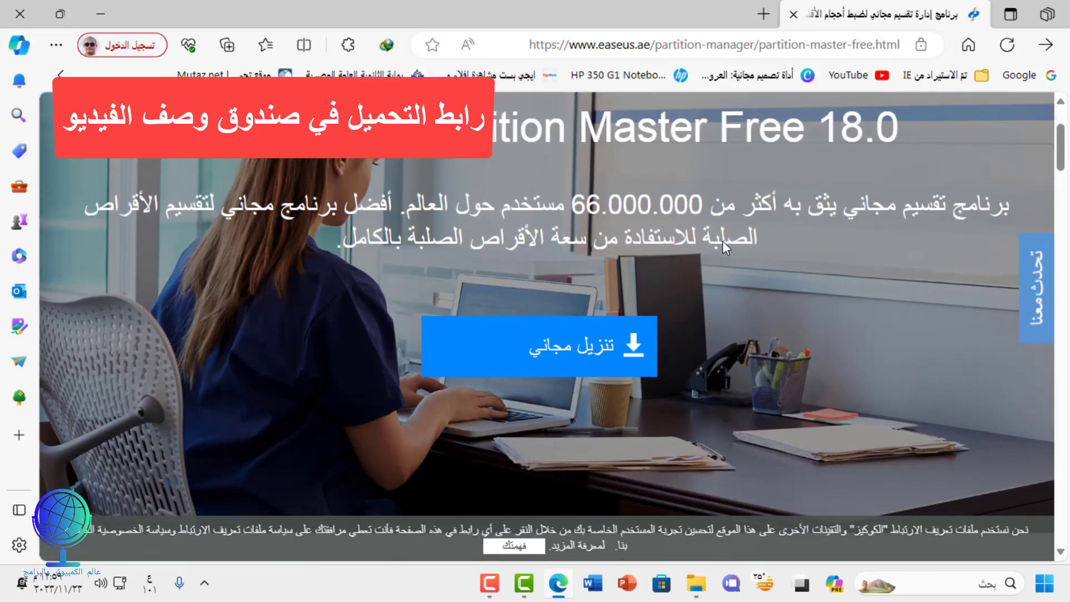
{"action": "left_click", "coordinate": [571, 355]}
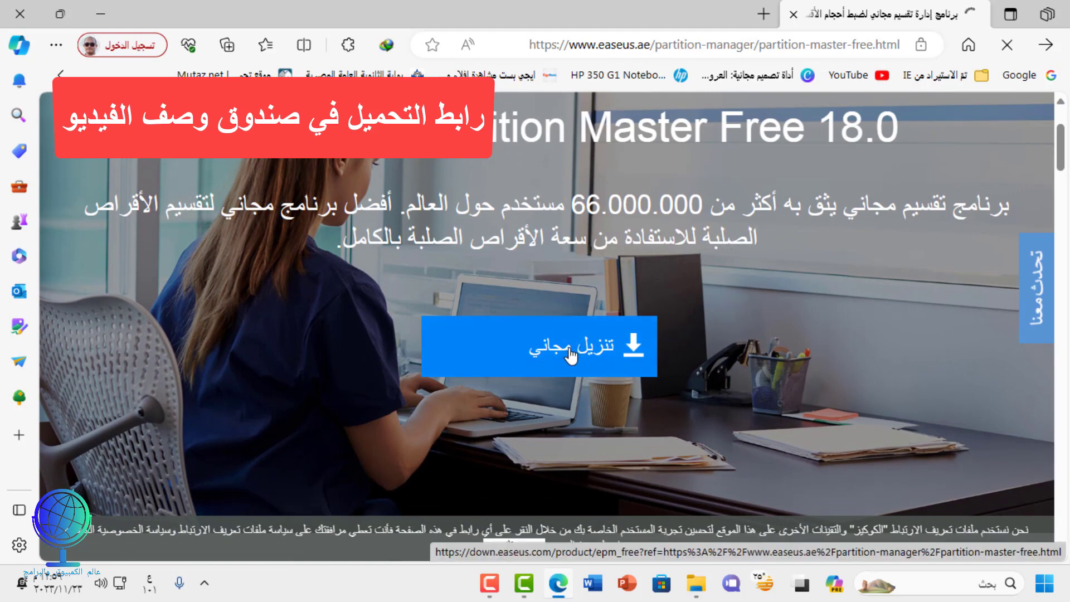
{"action": "left_click", "coordinate": [22, 15]}
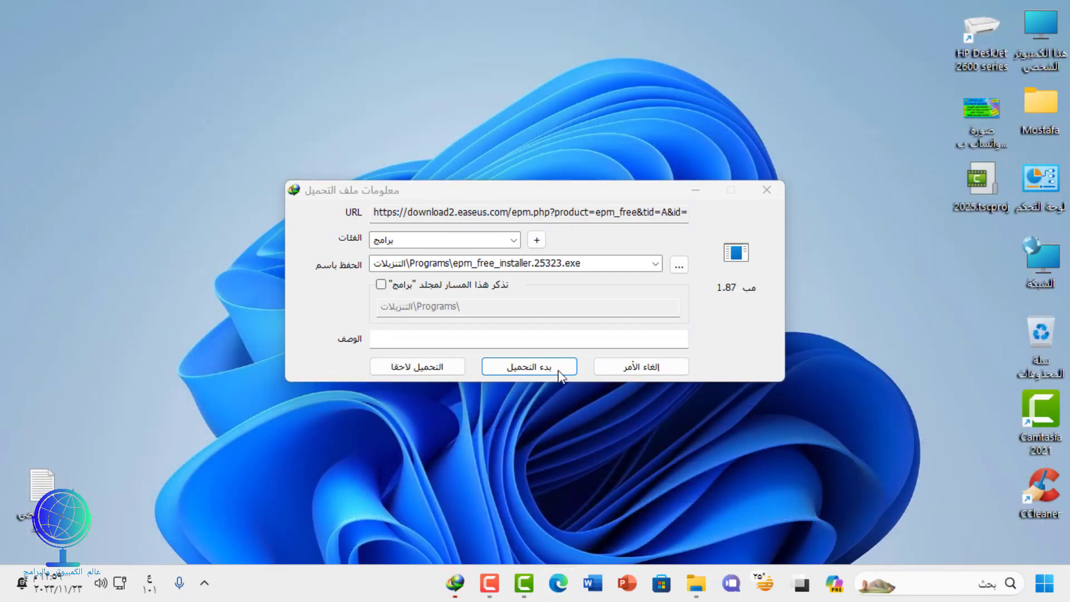
{"action": "left_click_drag", "start_coordinate": [593, 193], "coordinate": [594, 167]}
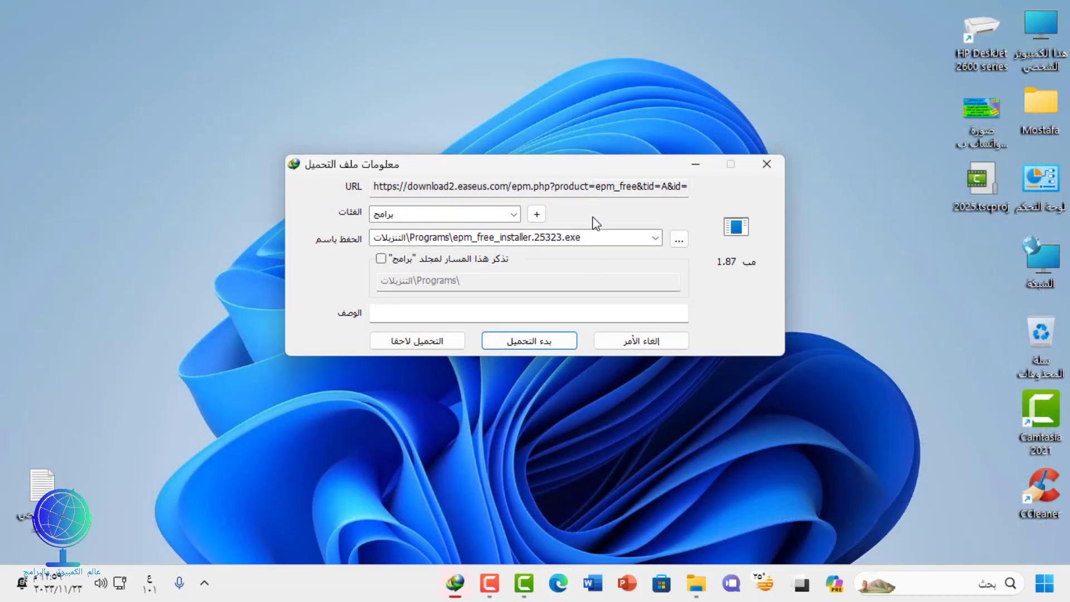
{"action": "left_click", "coordinate": [542, 346]}
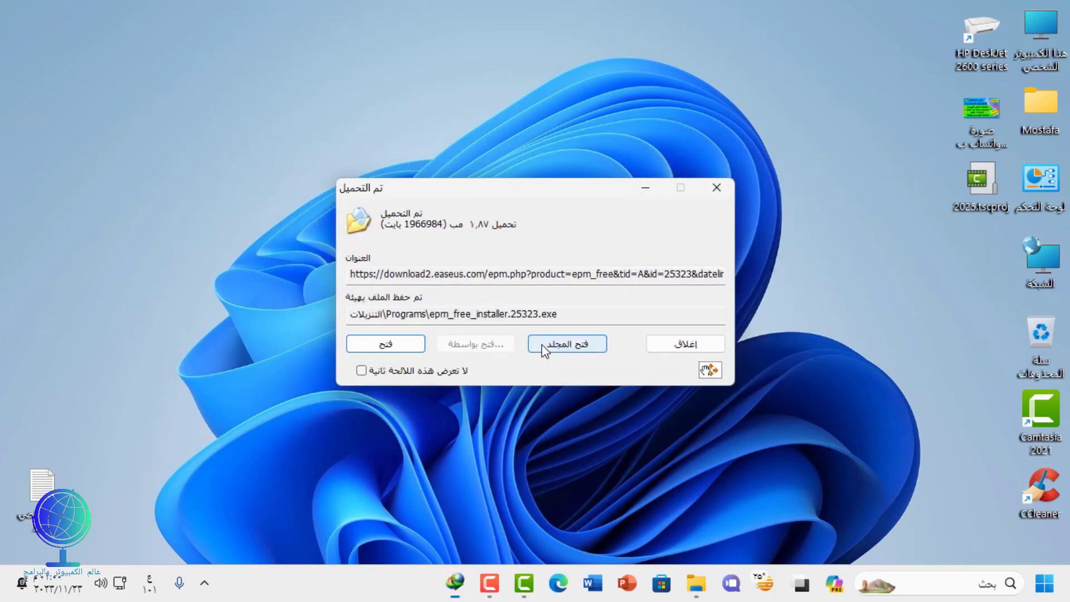
Move the downloaded epm_free_installer.25323 file from its Programs download folder to an empty area of the desktop
{"action": "left_click", "coordinate": [542, 346]}
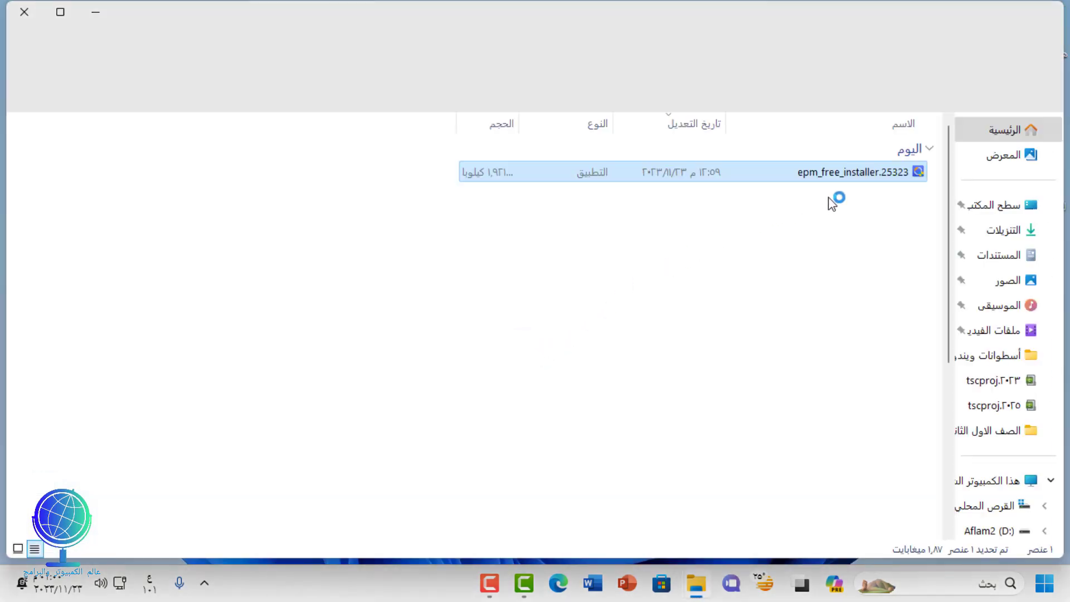
{"action": "right_click", "coordinate": [845, 178]}
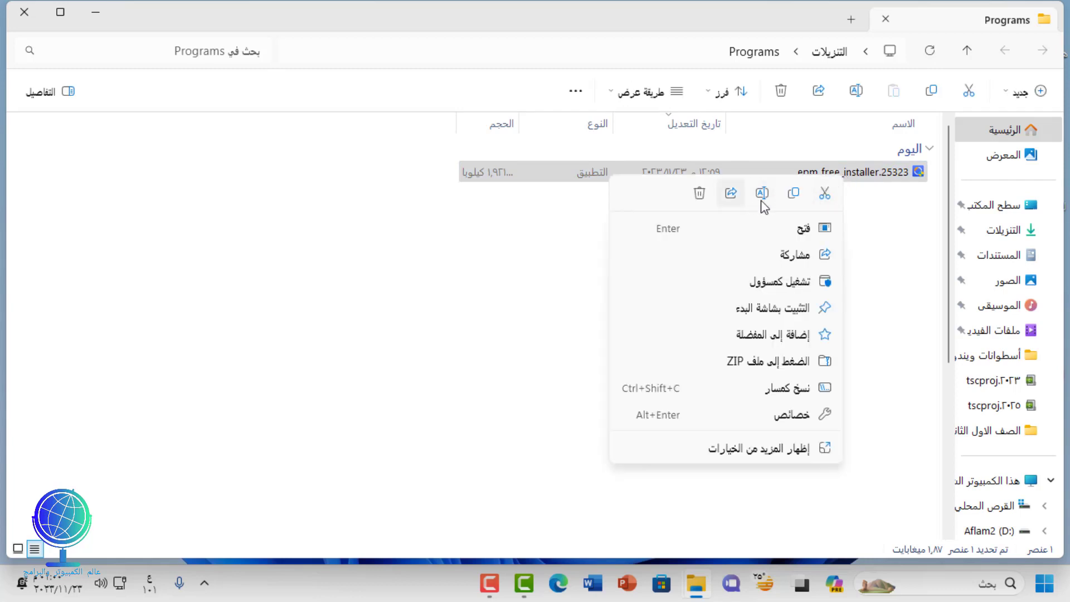
{"action": "left_click", "coordinate": [825, 192]}
{"action": "left_click", "coordinate": [25, 12]}
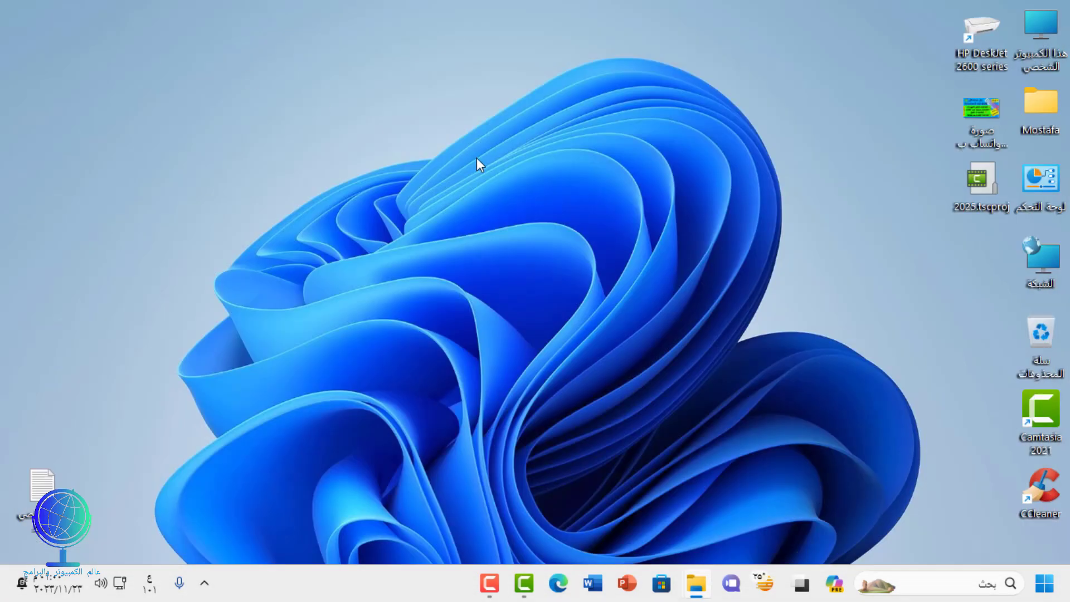
{"action": "right_click", "coordinate": [496, 149]}
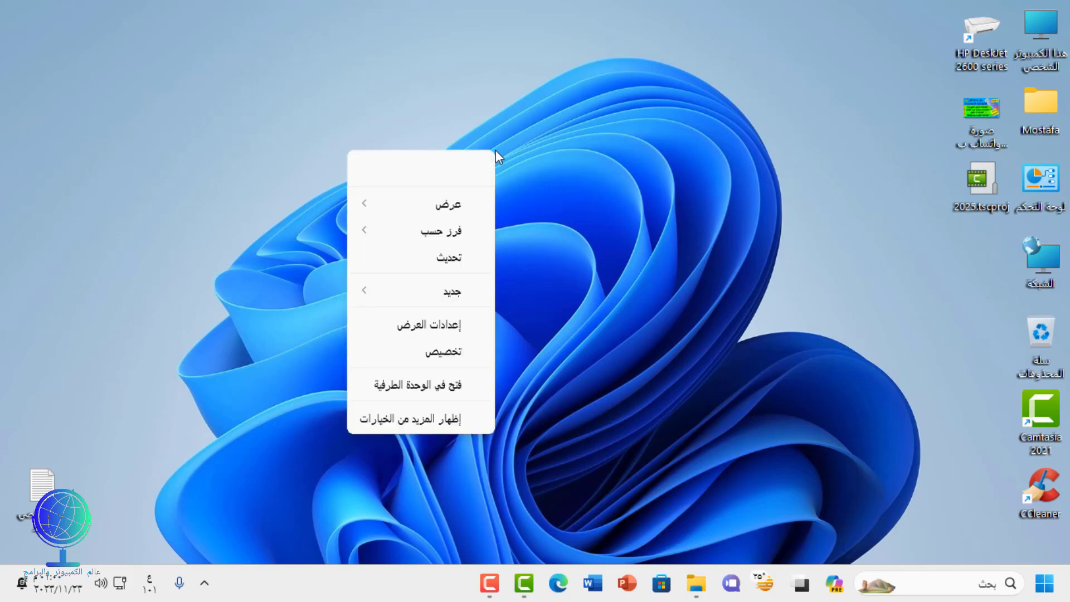
{"action": "left_click", "coordinate": [483, 166]}
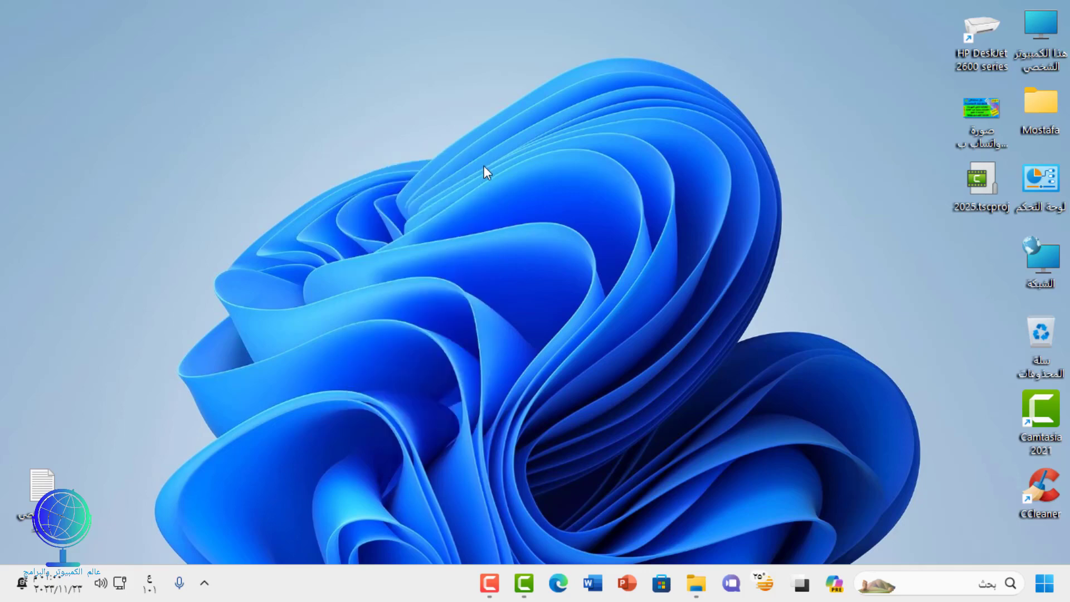
{"action": "left_click_drag", "start_coordinate": [991, 296], "coordinate": [582, 203]}
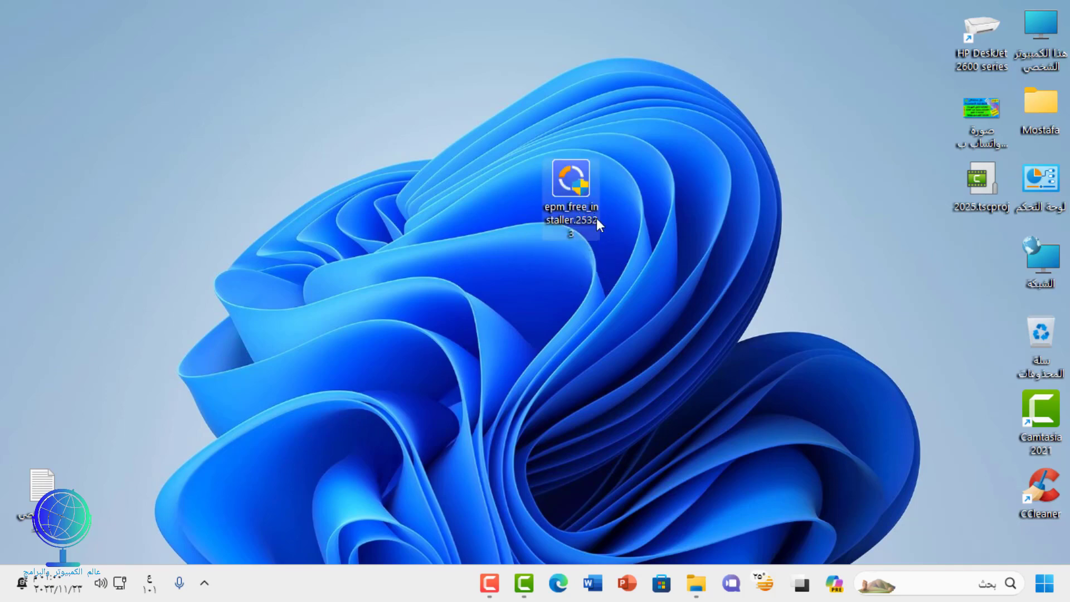
Install EaseUS Partition Master from the desktop installer and move the epm18.0_free_B file to the opposite side of the desktop
{"action": "double_click", "coordinate": [579, 183]}
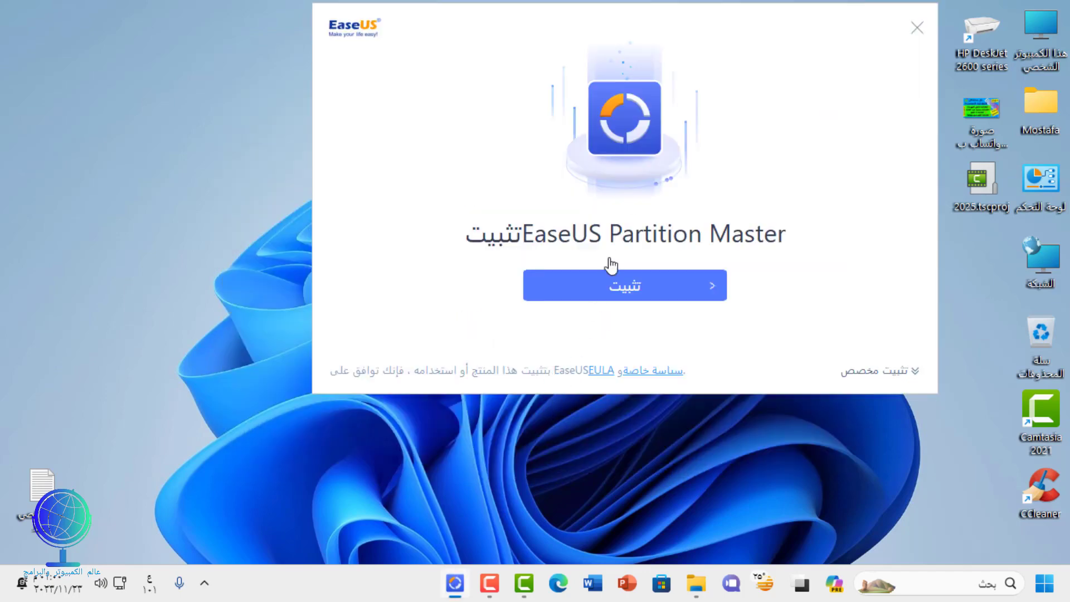
{"action": "left_click_drag", "start_coordinate": [647, 8], "coordinate": [567, 73]}
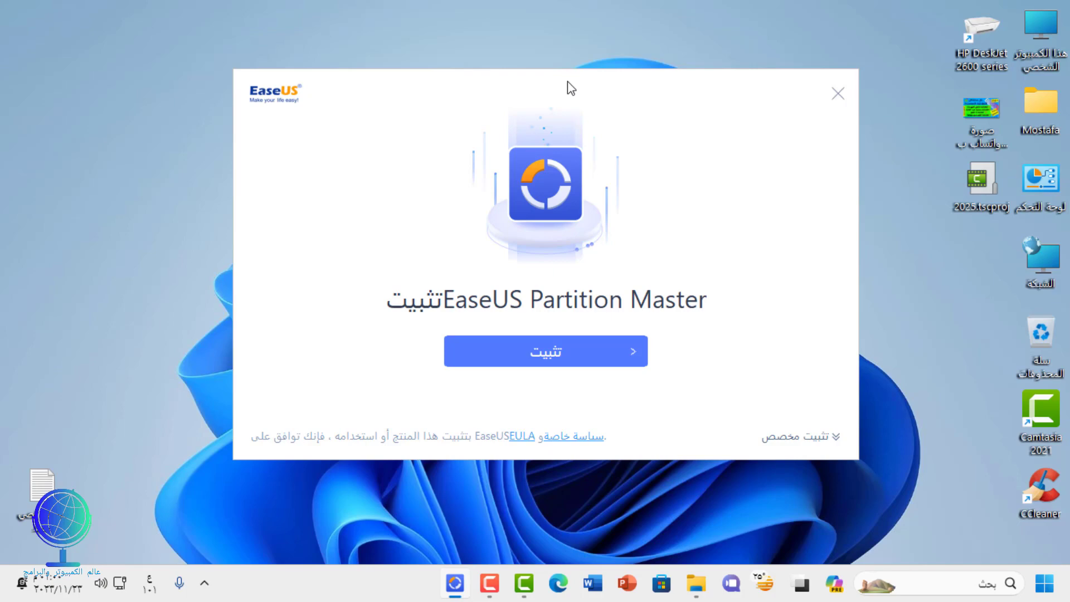
{"action": "left_click", "coordinate": [585, 368]}
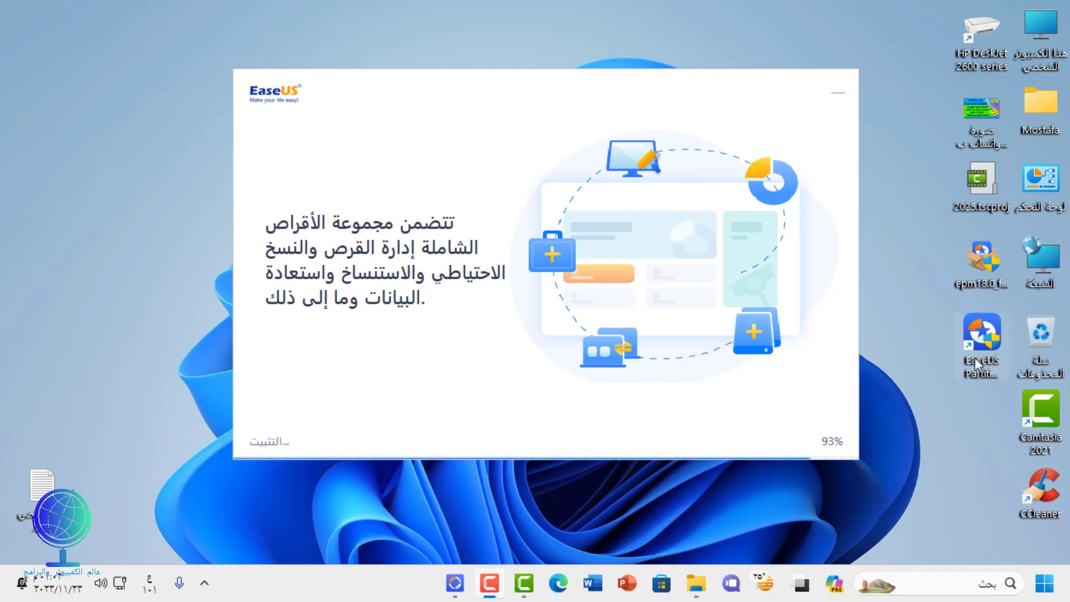
{"action": "left_click_drag", "start_coordinate": [984, 268], "coordinate": [84, 200]}
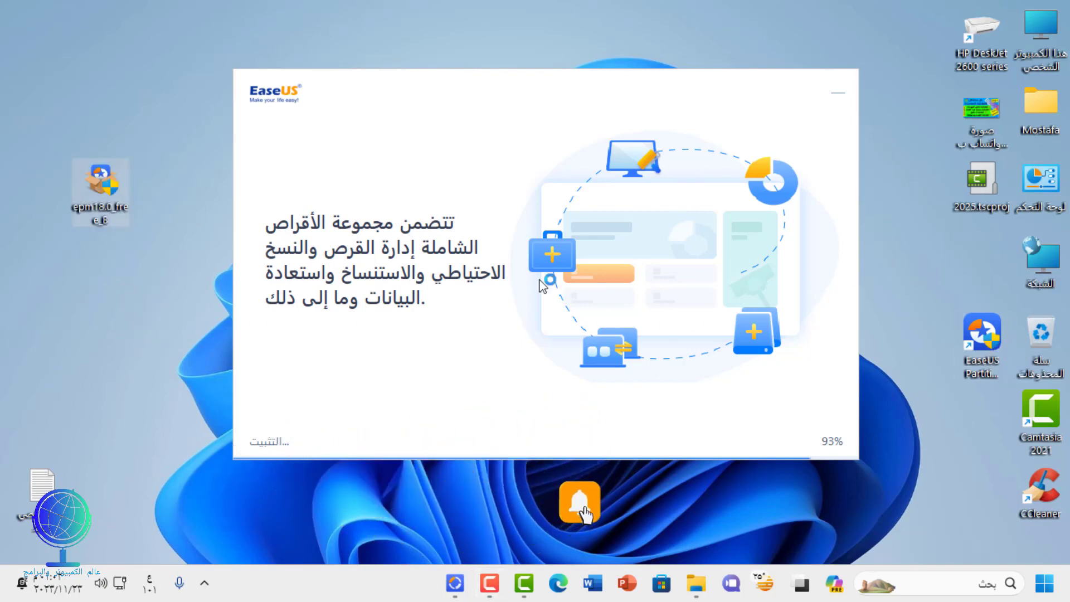
{"action": "left_click_drag", "start_coordinate": [980, 354], "coordinate": [368, 261]}
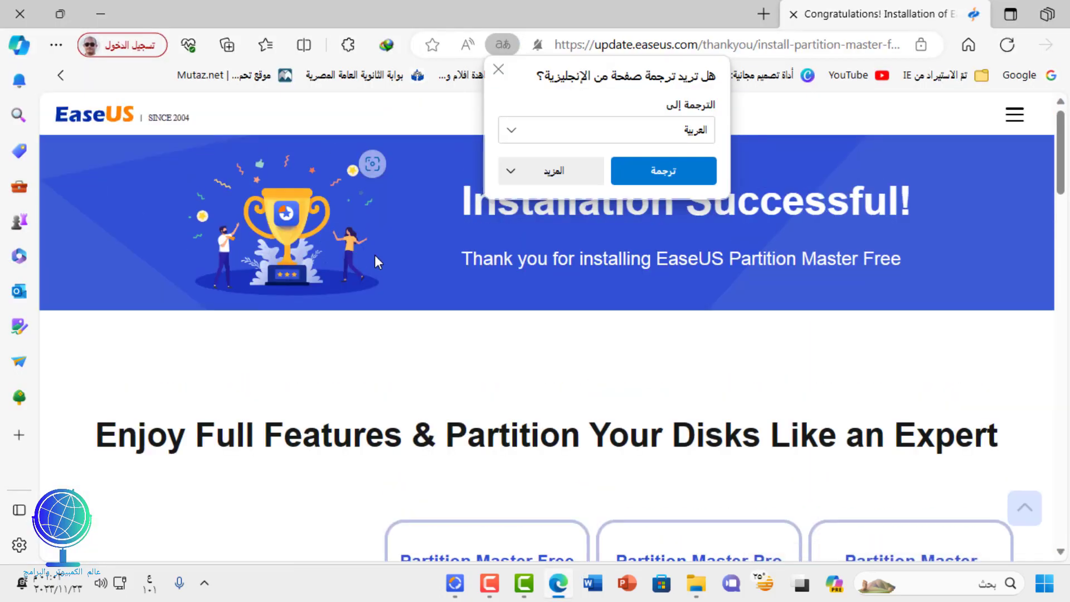
Look over the installation thank-you page, dismiss its translation offer and close the browser
{"action": "scroll", "coordinate": [370, 262], "scroll_direction": "down", "scroll_amount": 1}
{"action": "scroll", "coordinate": [365, 278], "scroll_direction": "down", "scroll_amount": 2}
{"action": "scroll", "coordinate": [363, 278], "scroll_direction": "up", "scroll_amount": 3}
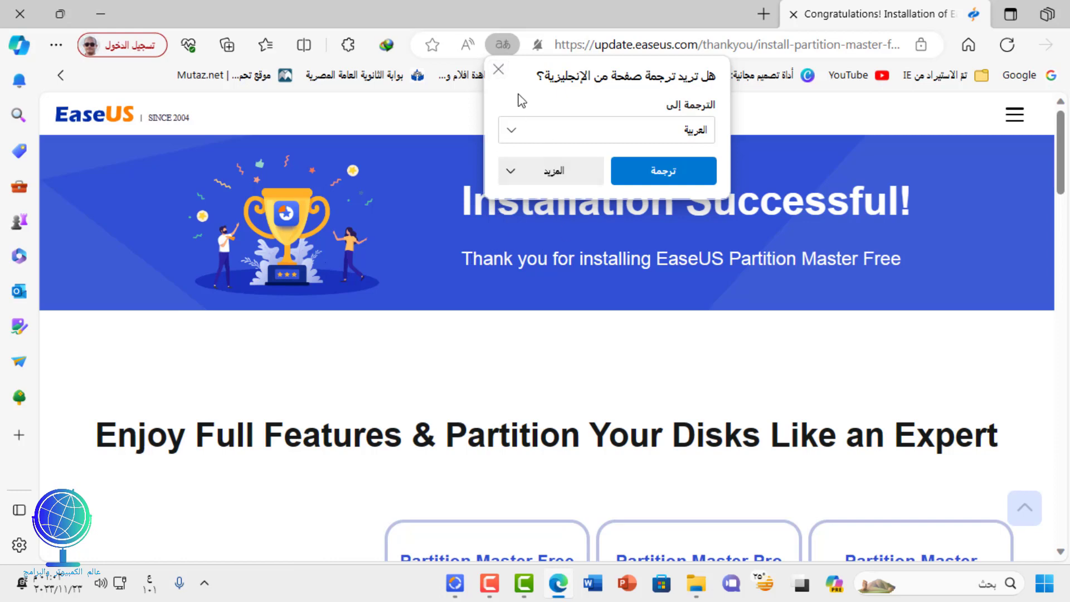
{"action": "left_click", "coordinate": [499, 69]}
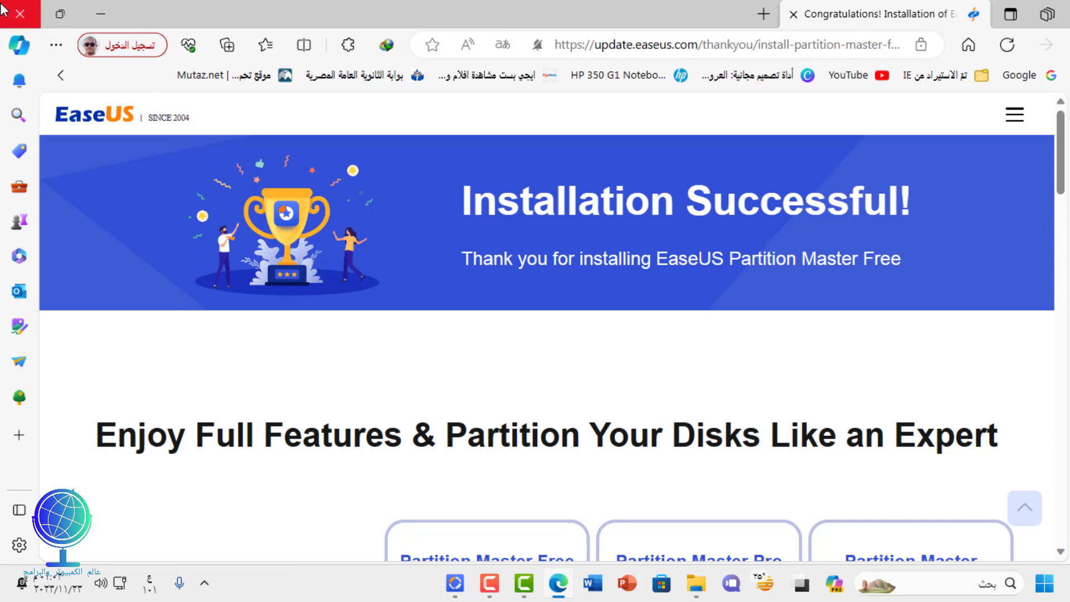
{"action": "left_click", "coordinate": [20, 13]}
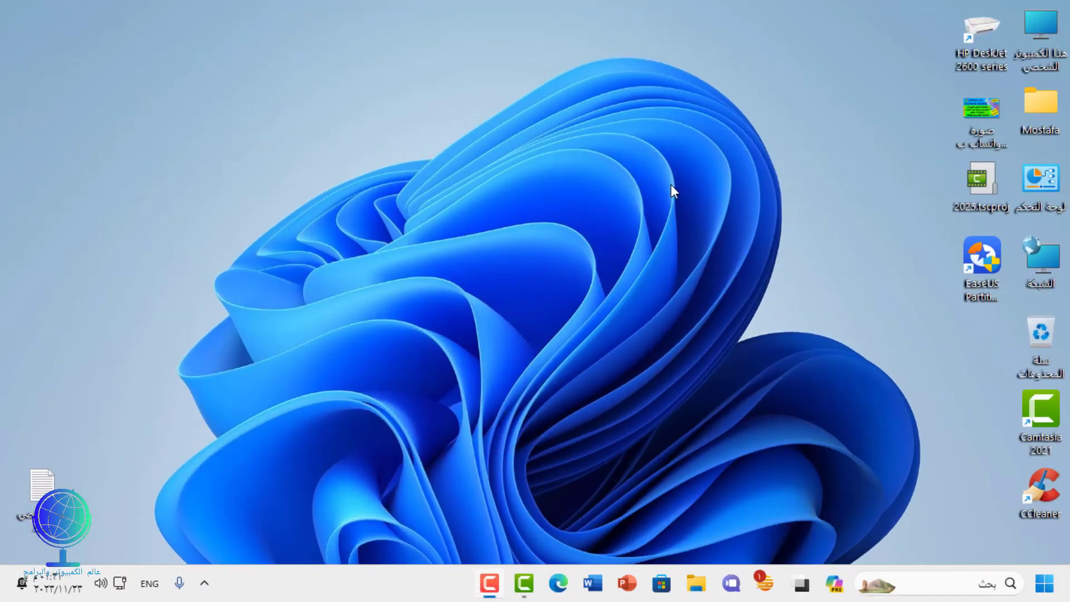
Launch EaseUS Partition Master and queue the deletion of partition F: on the SanDisk USB drive, Disk 2
{"action": "double_click", "coordinate": [974, 258]}
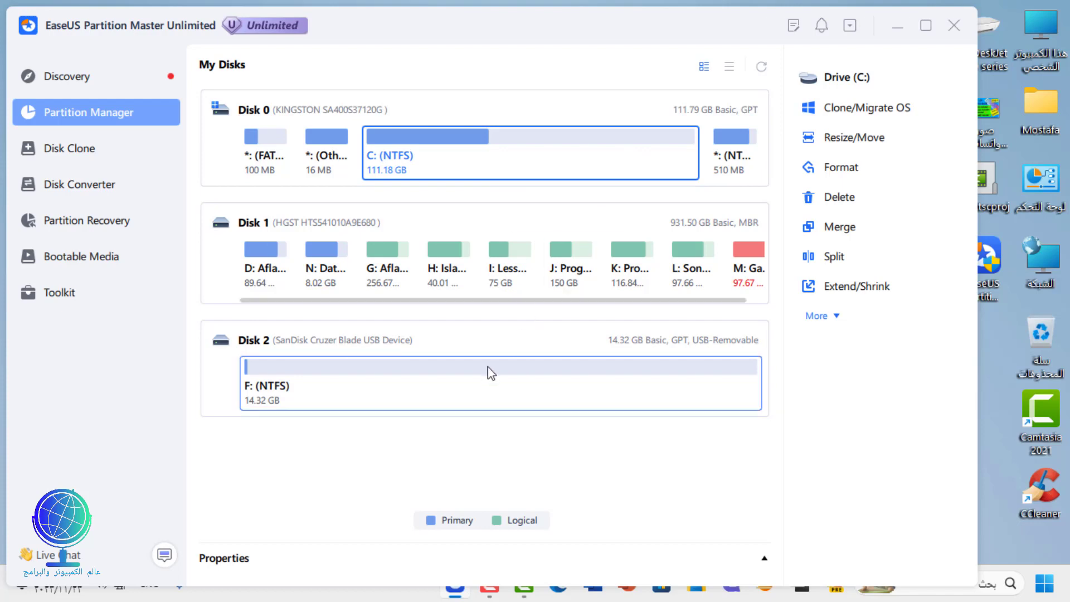
{"action": "left_click", "coordinate": [462, 387]}
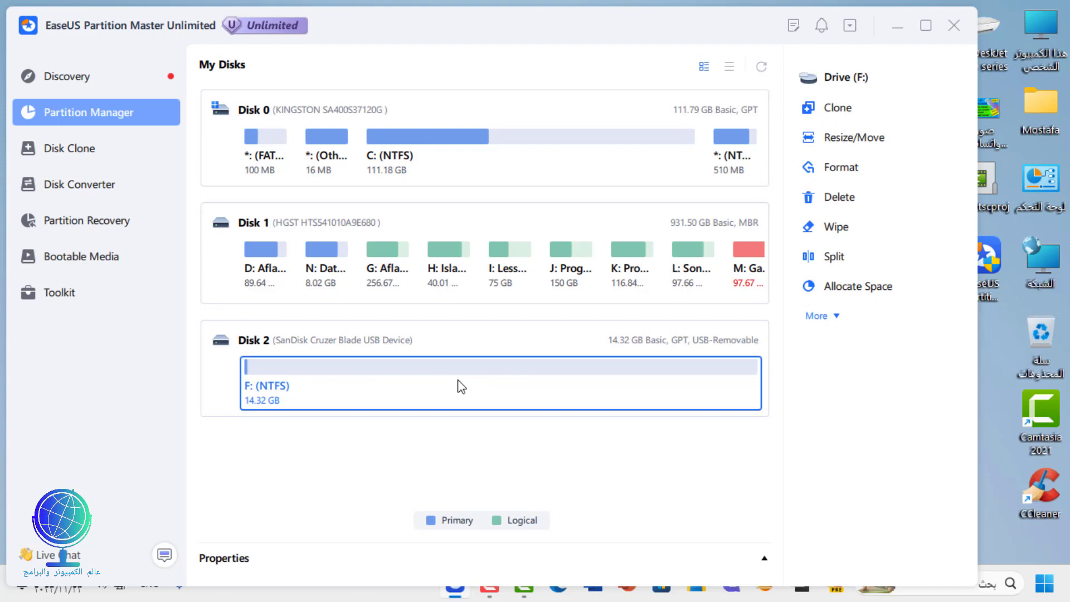
{"action": "right_click", "coordinate": [462, 387]}
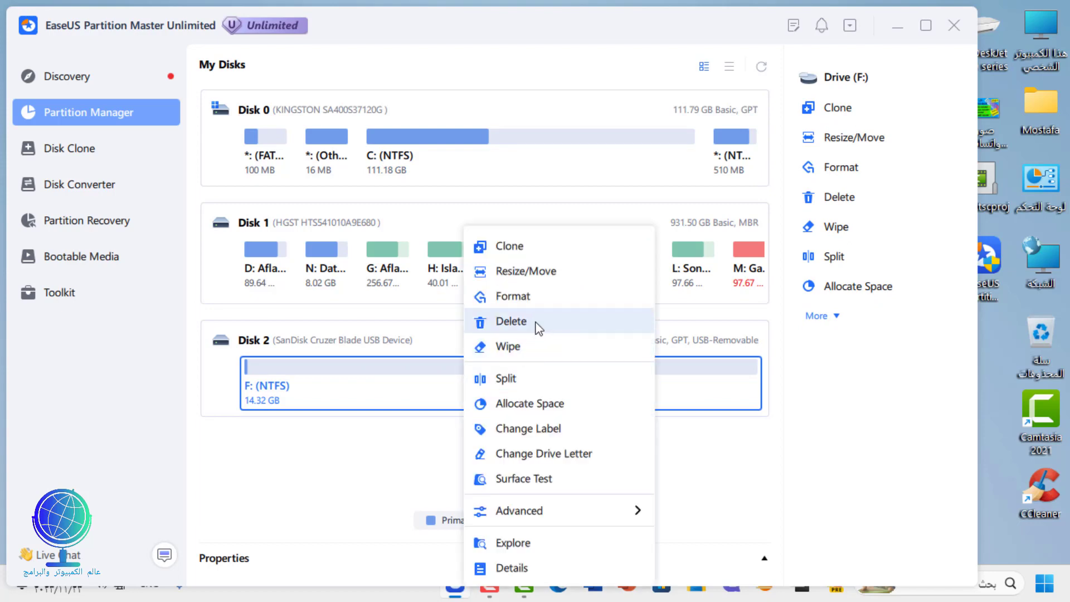
{"action": "left_click", "coordinate": [511, 321]}
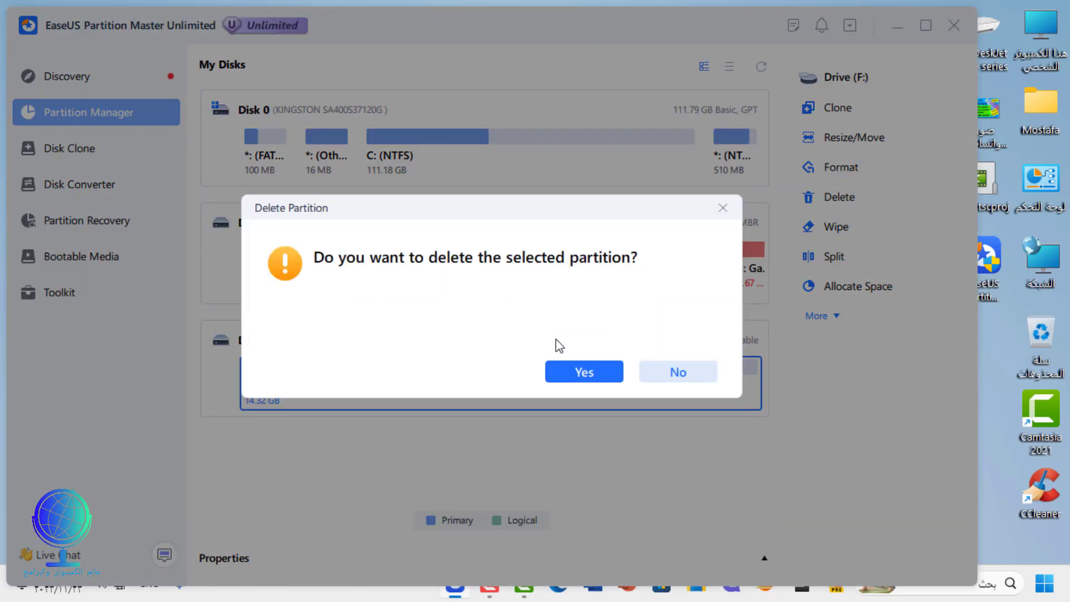
{"action": "left_click", "coordinate": [564, 375]}
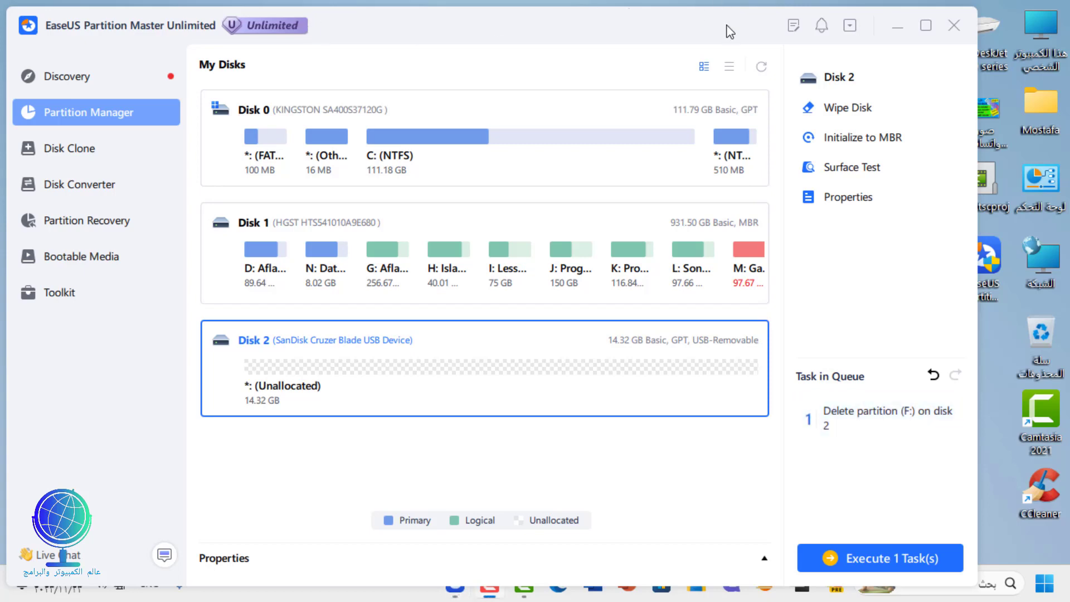
Execute the queued deletion of partition F: on Disk 2 and return to the disk overview
{"action": "left_click", "coordinate": [892, 560]}
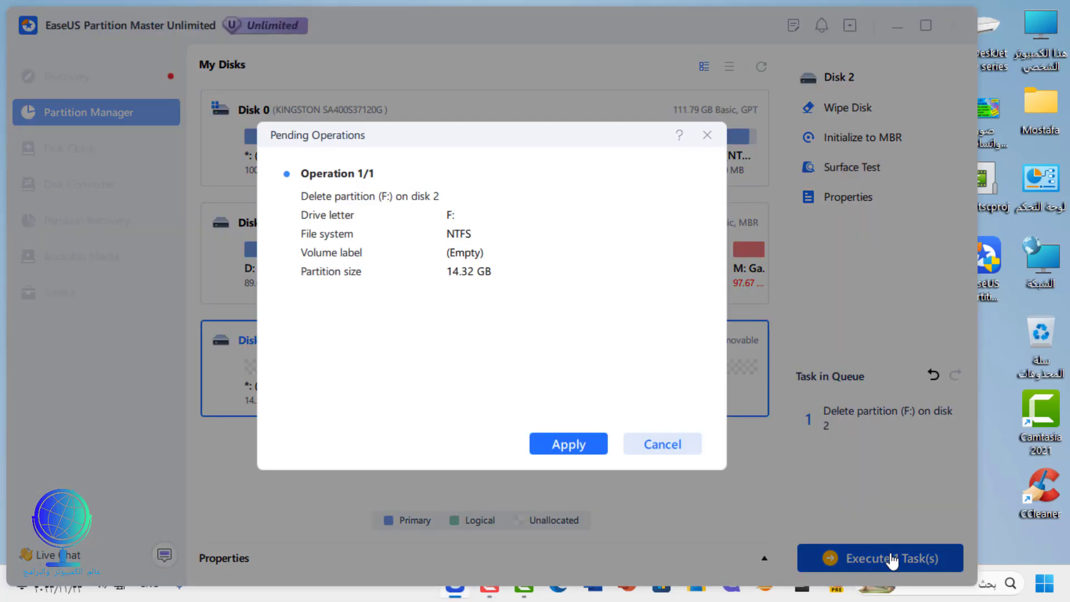
{"action": "left_click", "coordinate": [574, 449]}
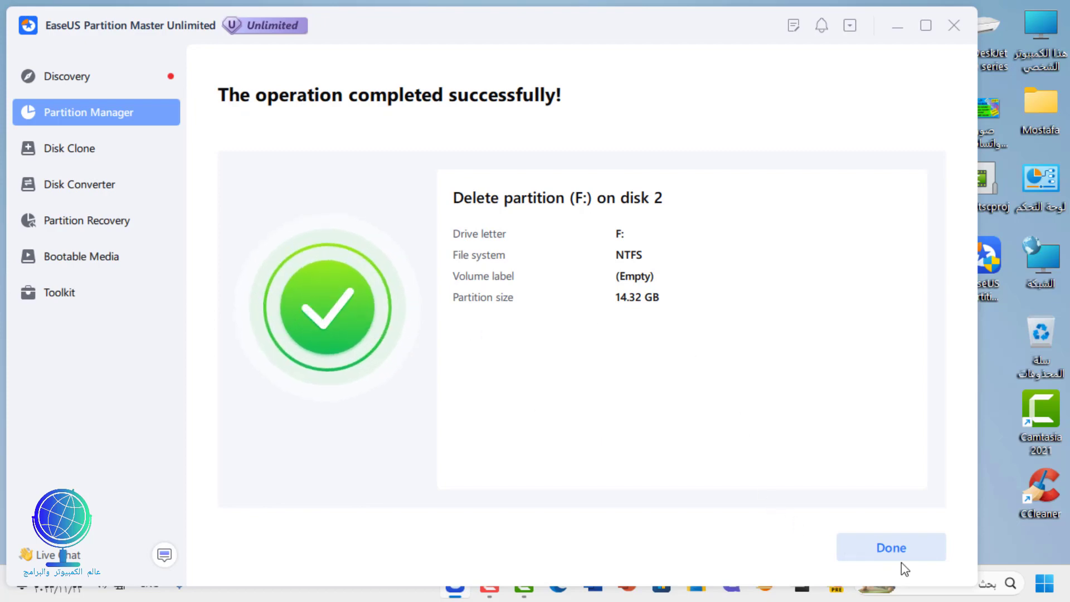
{"action": "left_click", "coordinate": [892, 549]}
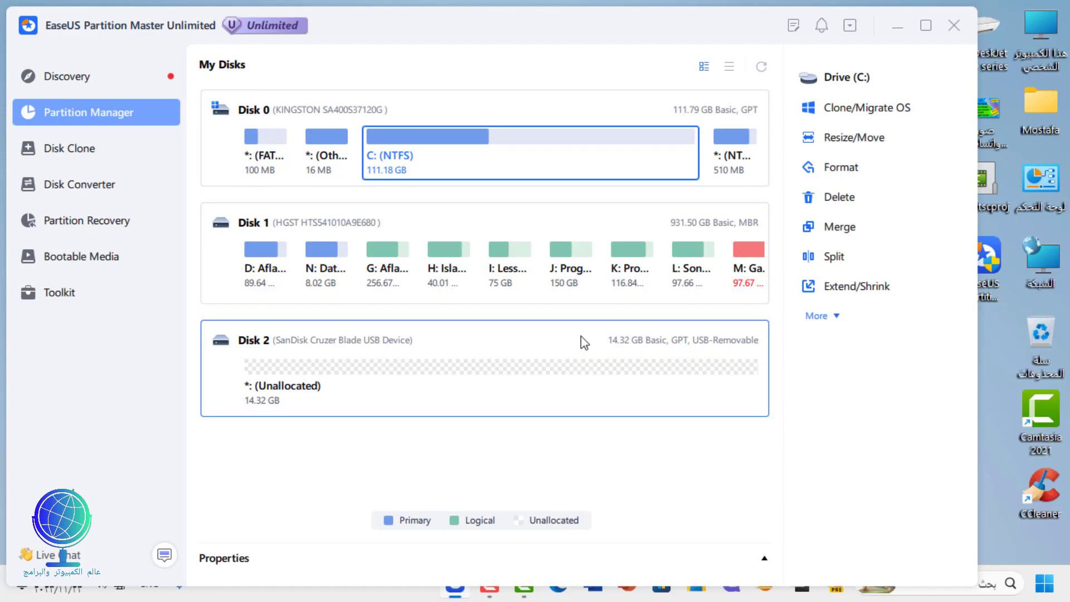
Create a 14.32 GB NTFS partition with drive letter F: in Disk 2's unallocated space, execute the task and return to the disk overview
{"action": "right_click", "coordinate": [603, 377]}
{"action": "left_click", "coordinate": [672, 401]}
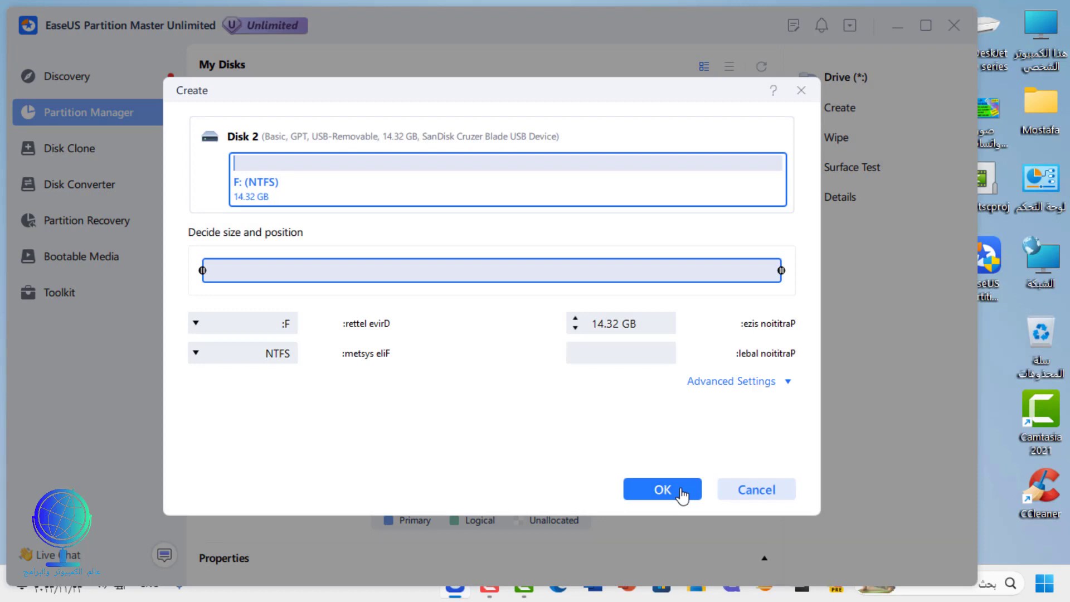
{"action": "left_click", "coordinate": [661, 494]}
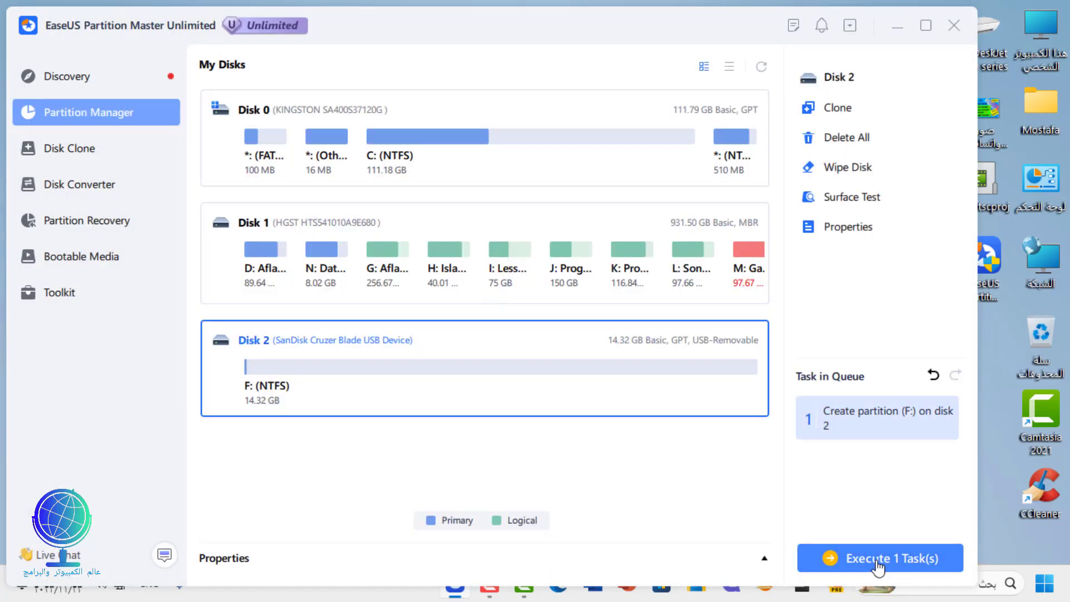
{"action": "left_click", "coordinate": [878, 566]}
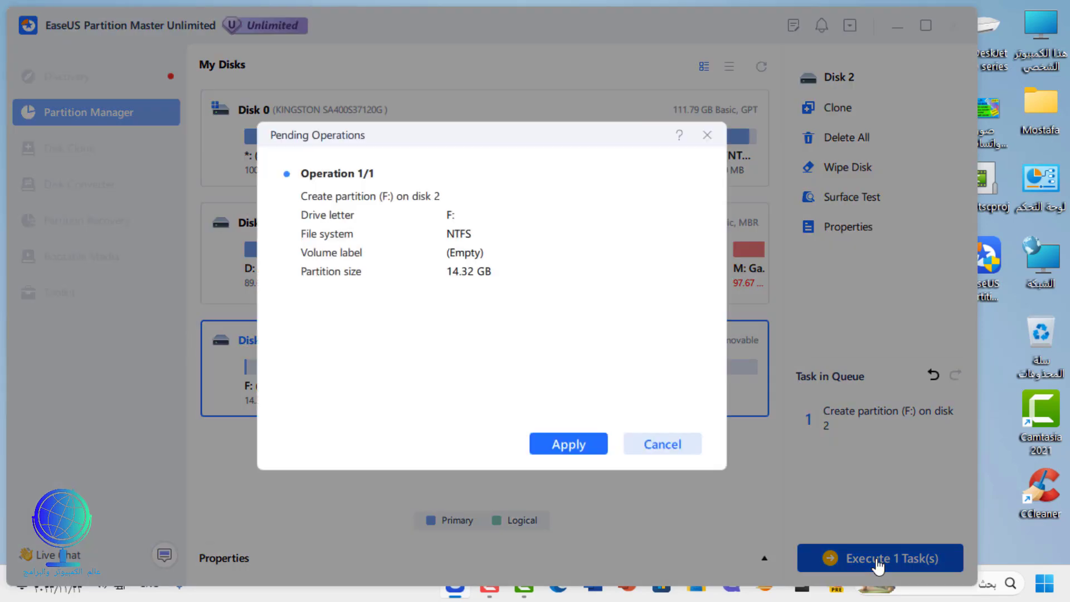
{"action": "left_click", "coordinate": [578, 452]}
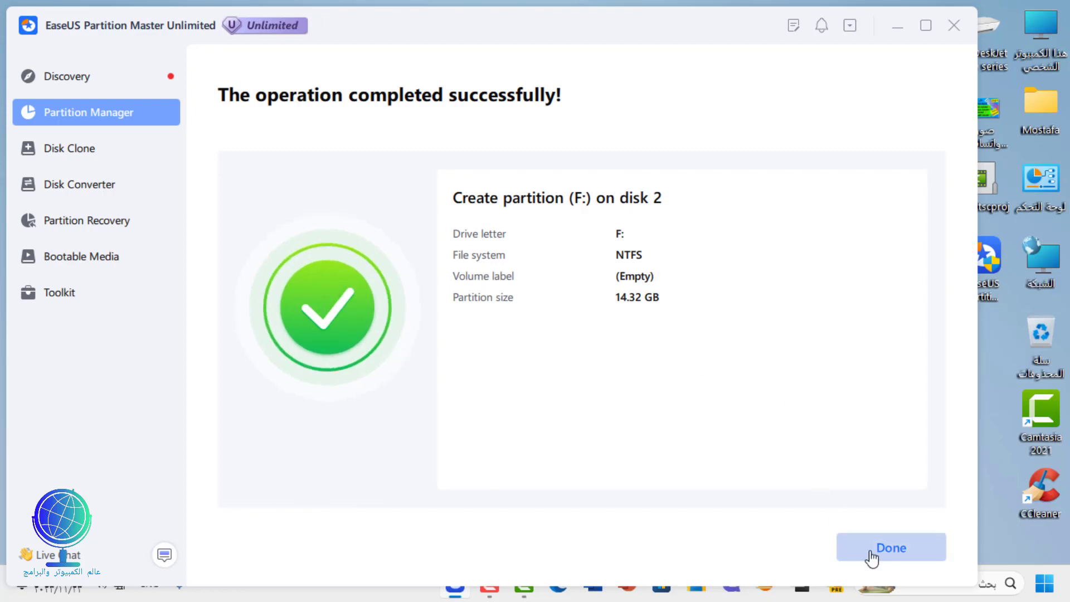
{"action": "left_click", "coordinate": [890, 548]}
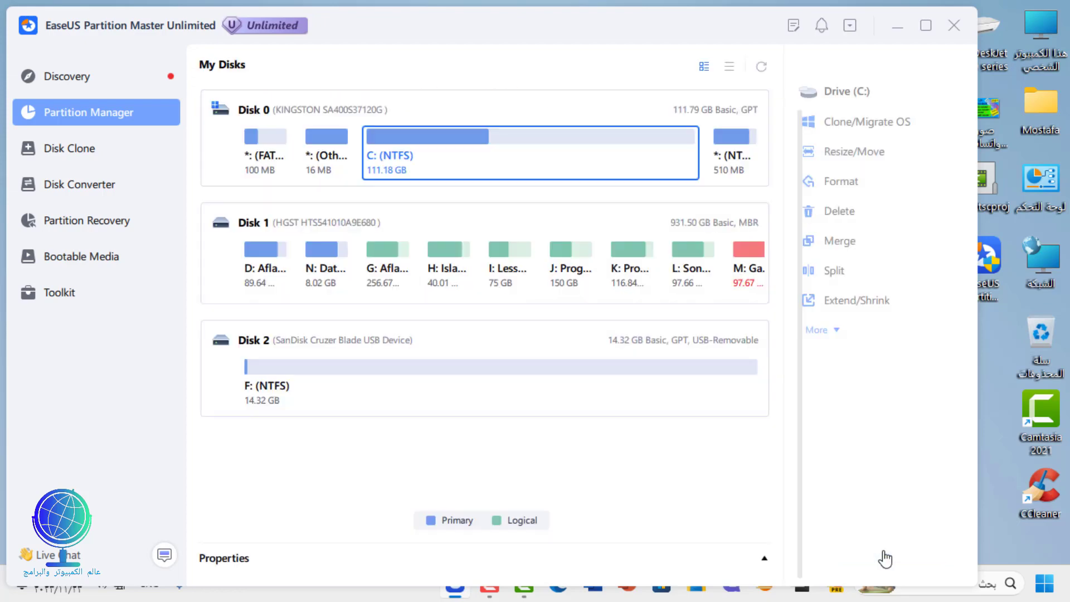
Check USB drive F: in the This PC window, close that window and refresh the disk overview
{"action": "left_click", "coordinate": [533, 394]}
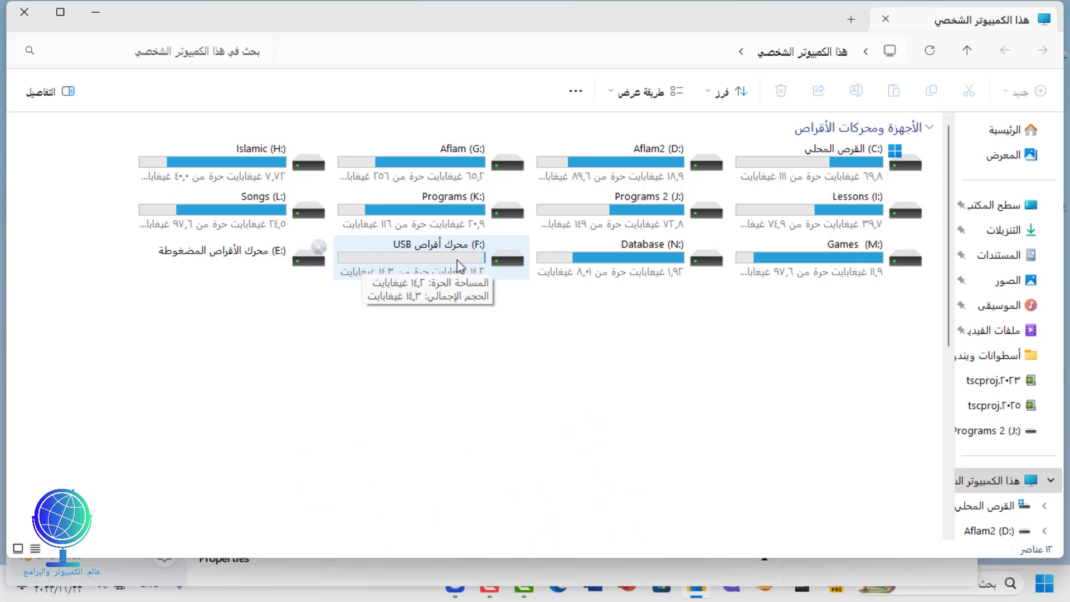
{"action": "left_click", "coordinate": [30, 17]}
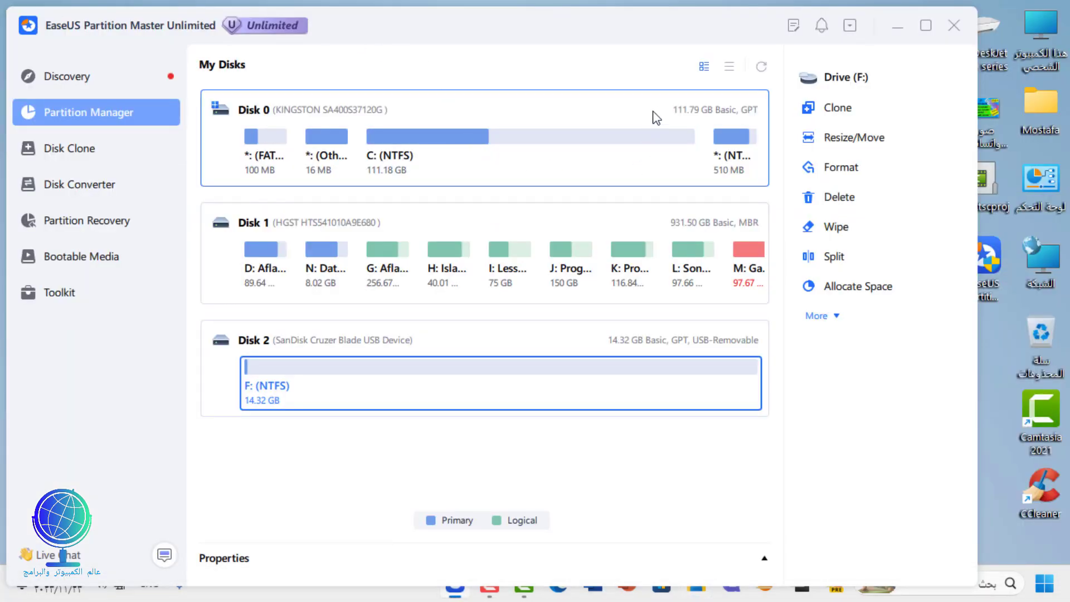
{"action": "left_click", "coordinate": [765, 56]}
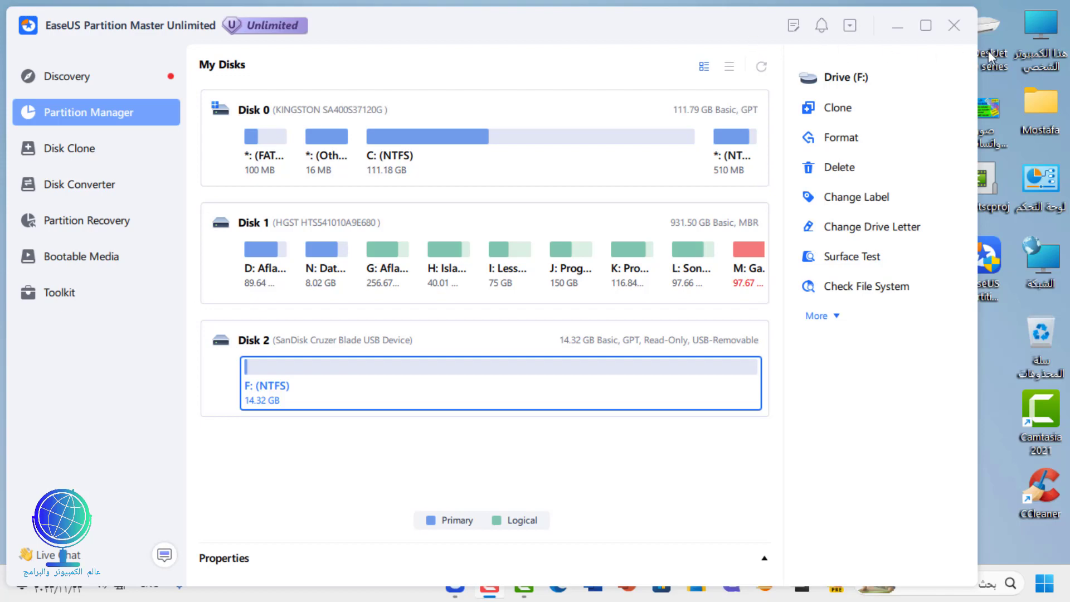
Try to quick-format USB drive F: as NTFS from This PC, and close the format dialog and the window
{"action": "double_click", "coordinate": [1029, 32]}
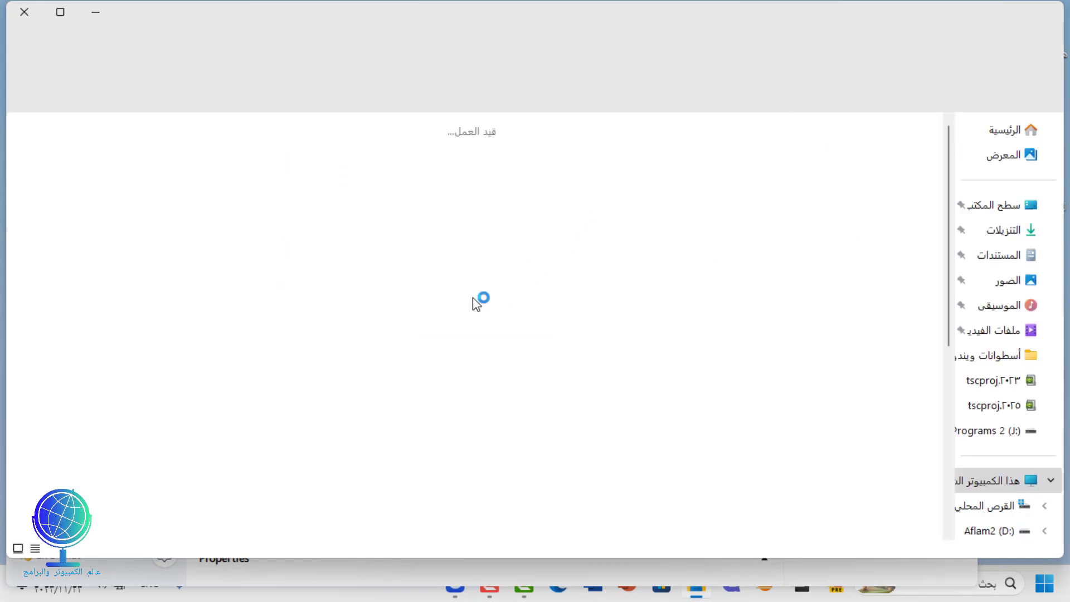
{"action": "left_click", "coordinate": [460, 256]}
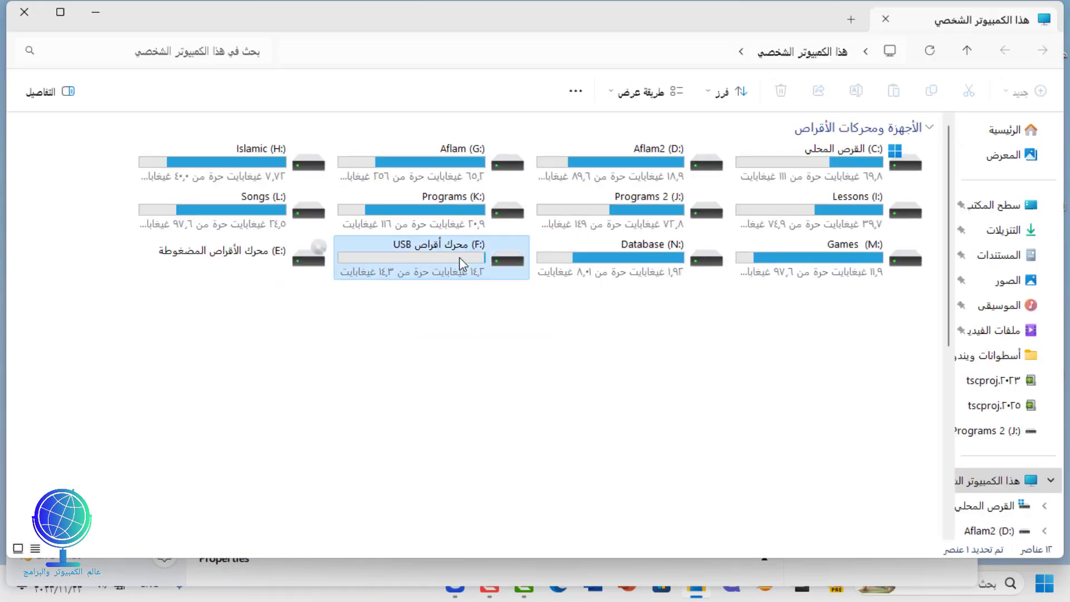
{"action": "right_click", "coordinate": [459, 256]}
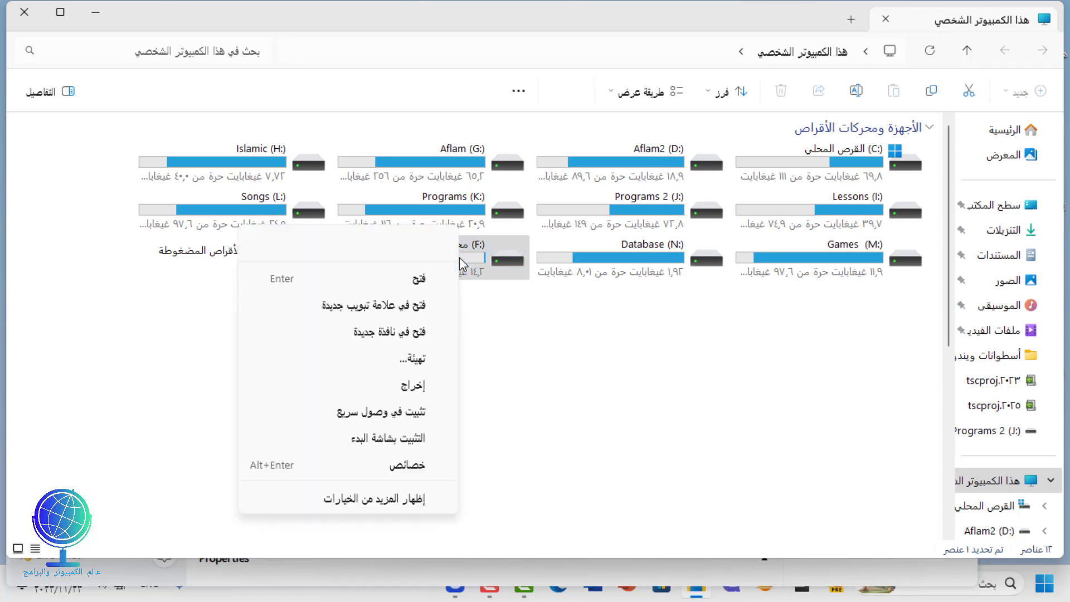
{"action": "left_click", "coordinate": [421, 360]}
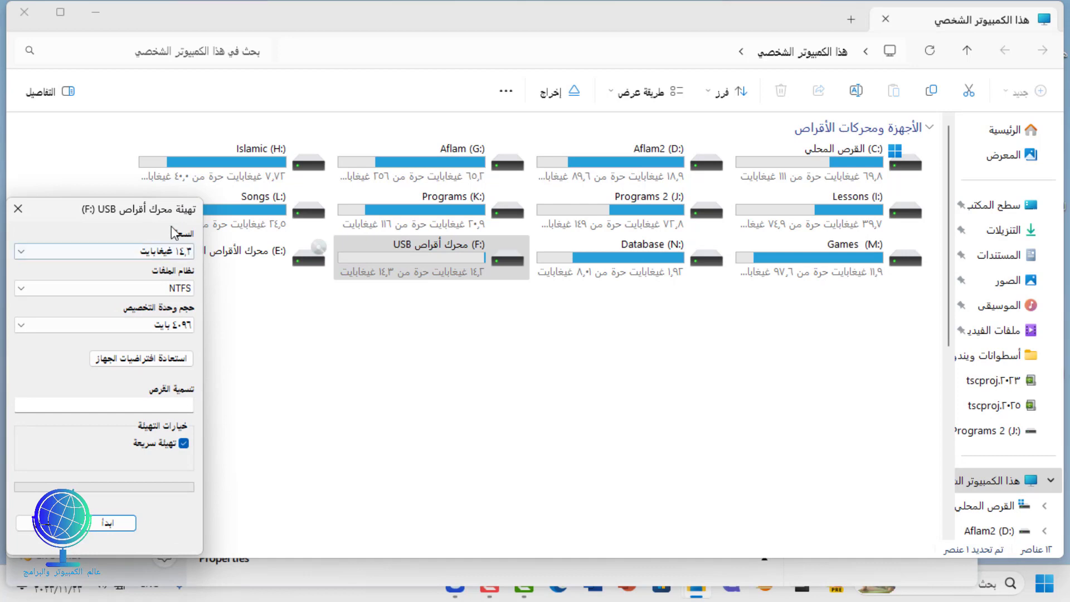
{"action": "left_click_drag", "start_coordinate": [165, 218], "coordinate": [827, 187]}
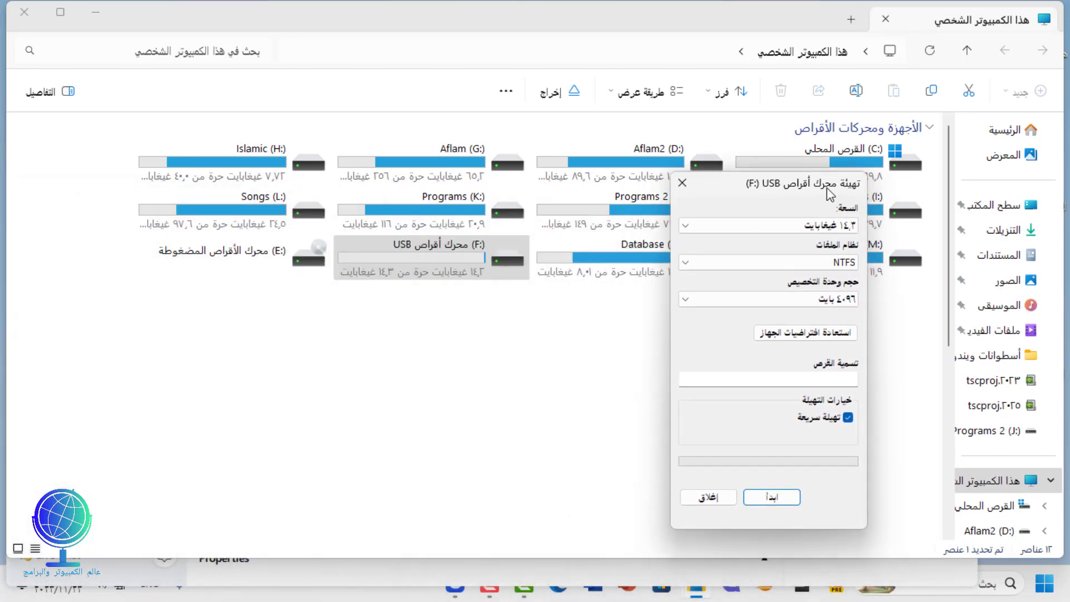
{"action": "left_click", "coordinate": [786, 496]}
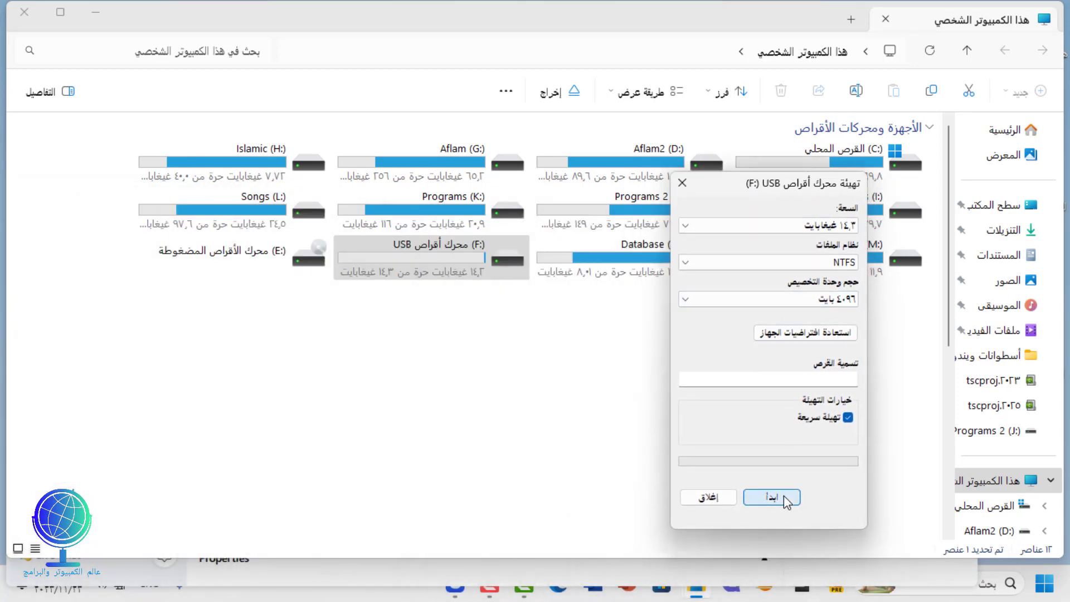
{"action": "left_click", "coordinate": [467, 290]}
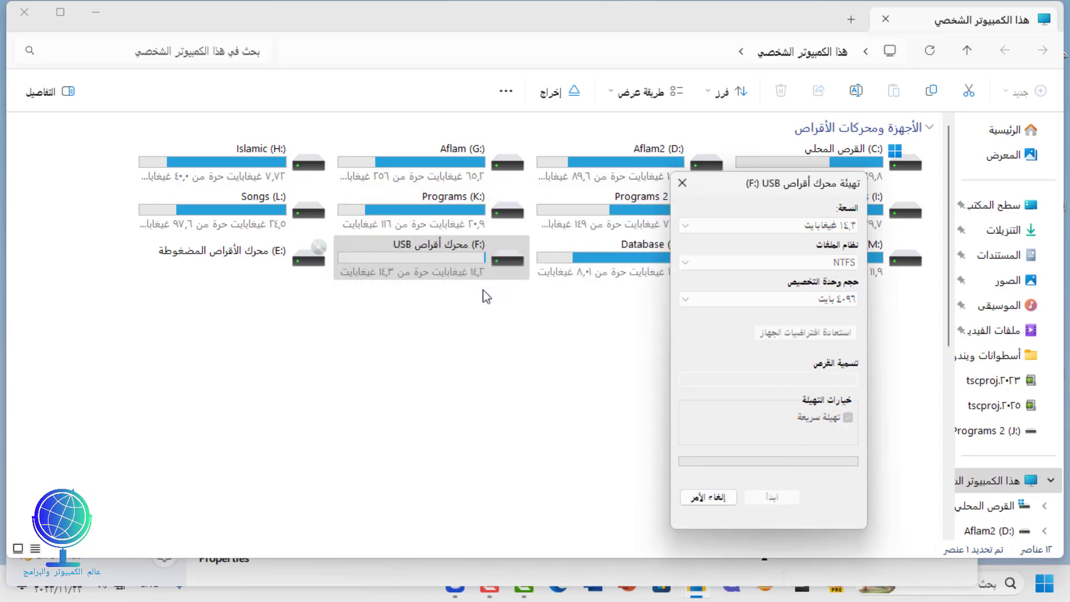
{"action": "left_click_drag", "start_coordinate": [561, 222], "coordinate": [533, 300]}
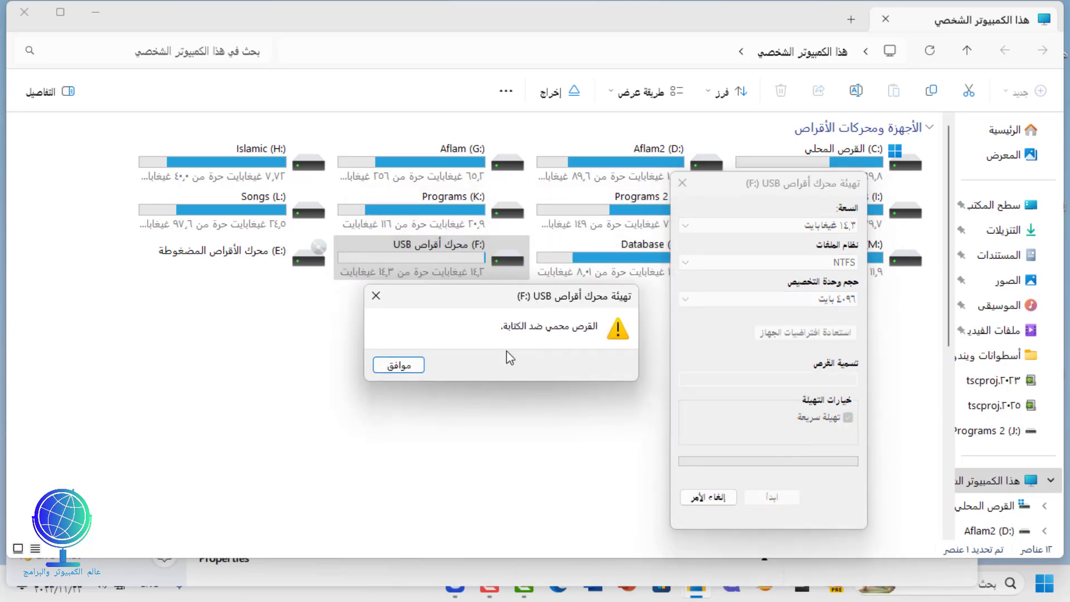
{"action": "left_click", "coordinate": [398, 365]}
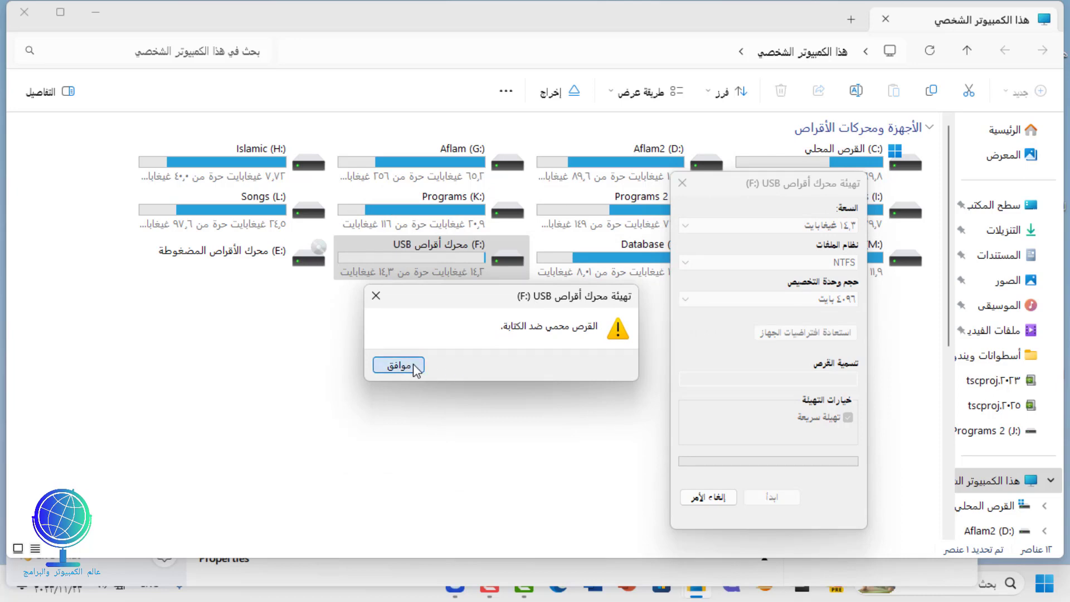
{"action": "left_click", "coordinate": [681, 184]}
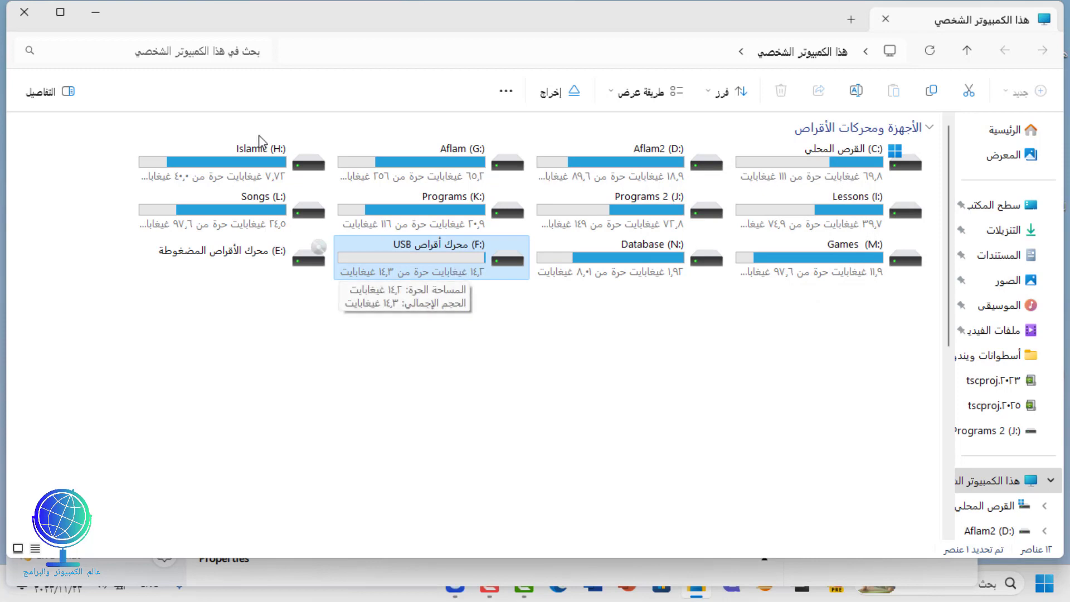
{"action": "left_click", "coordinate": [37, 21]}
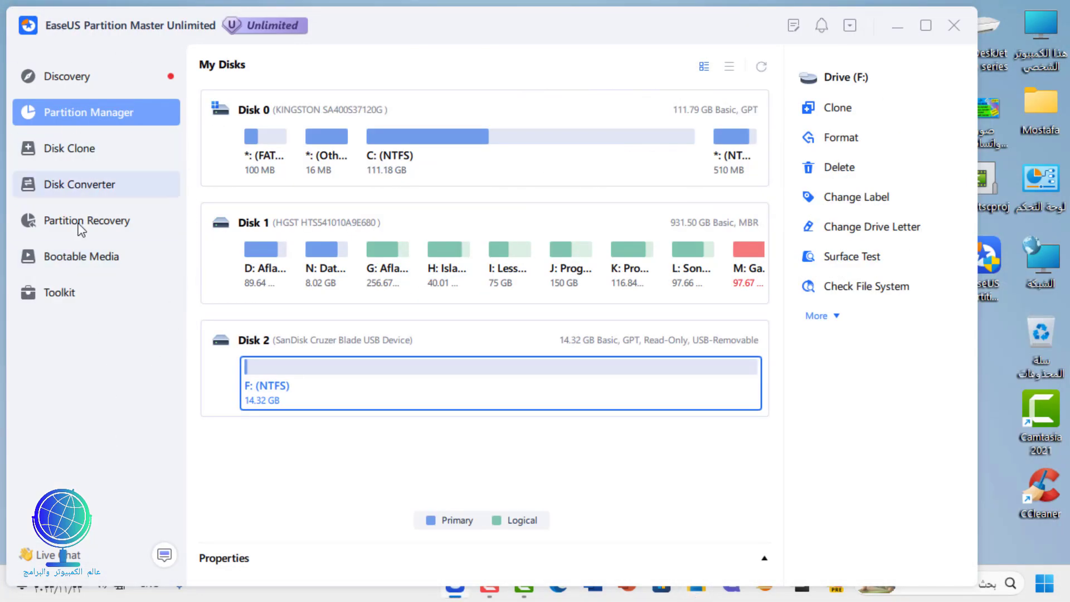
Disable write protection on drive F: with the Write Protection tool and minimize EaseUS Partition Master
{"action": "left_click", "coordinate": [63, 295]}
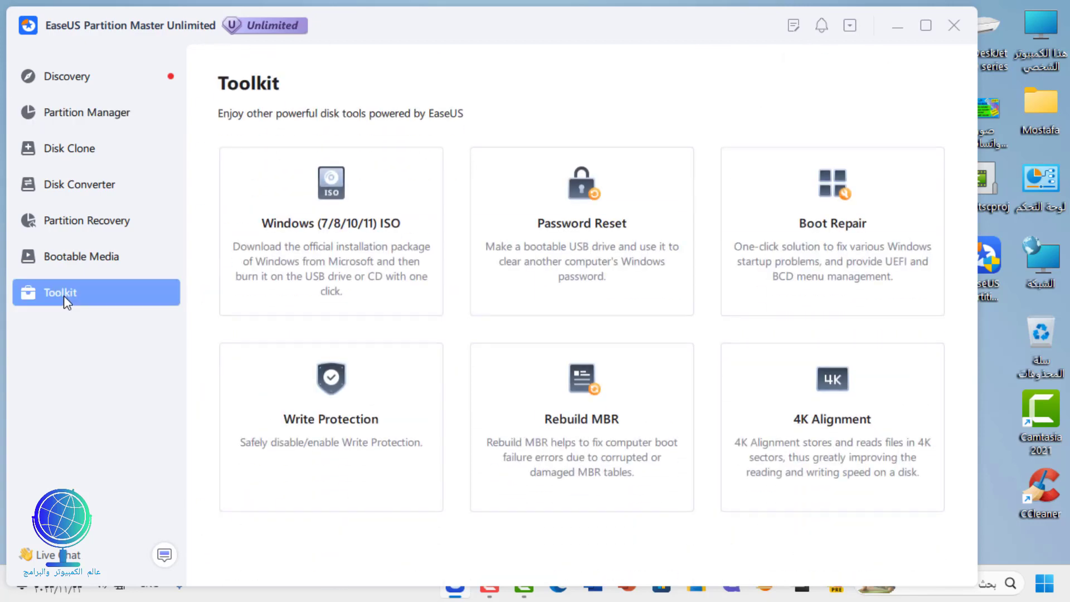
{"action": "left_click", "coordinate": [342, 399]}
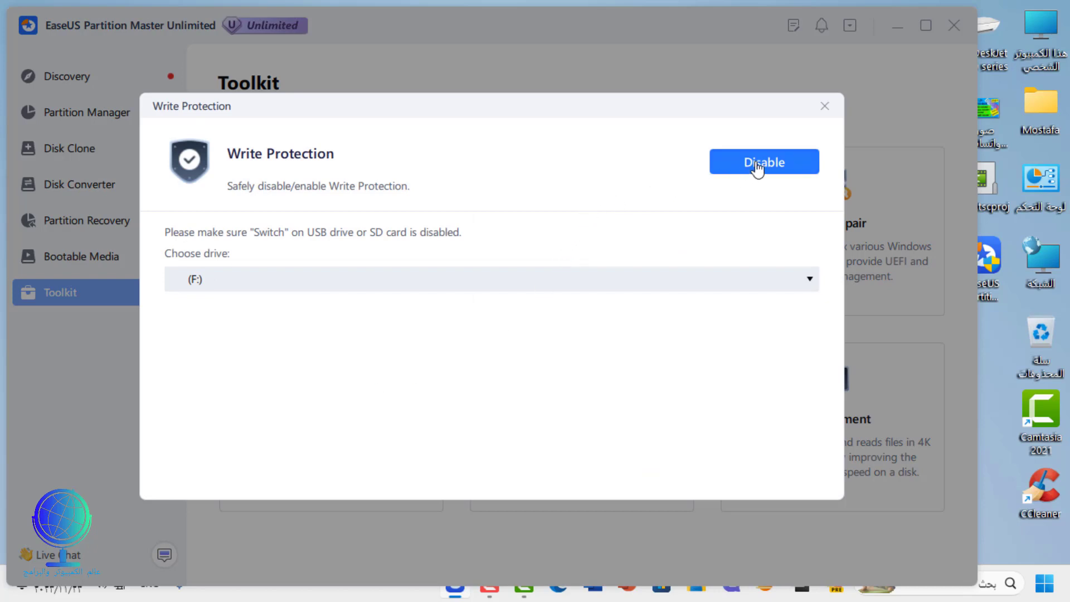
{"action": "left_click", "coordinate": [757, 168]}
{"action": "left_click", "coordinate": [824, 105]}
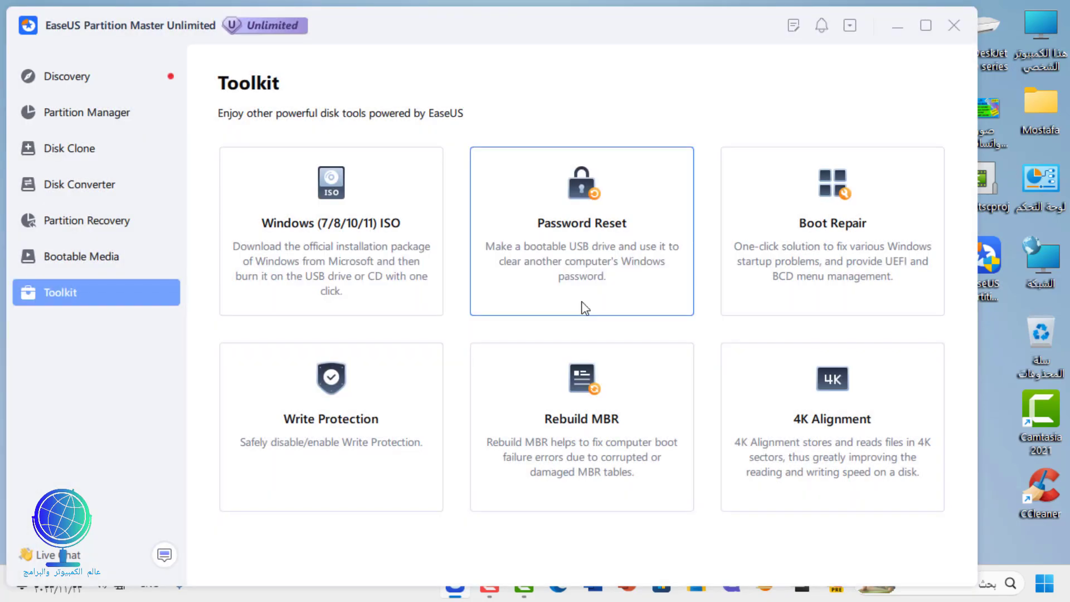
{"action": "left_click", "coordinate": [896, 26]}
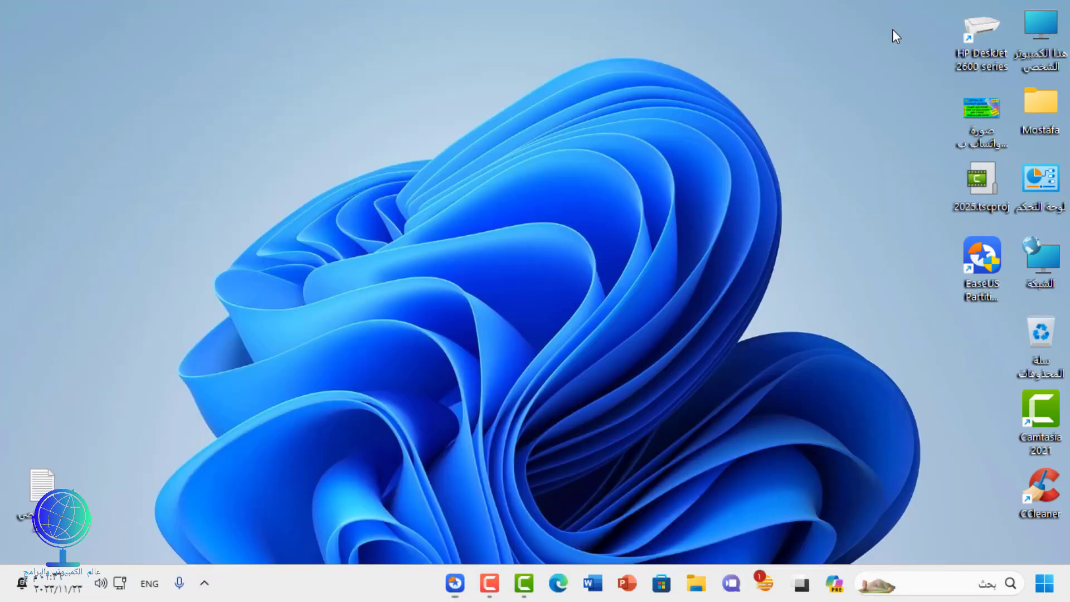
Quick-format USB drive F: from This PC as NTFS with a 4096-byte allocation unit, and close the format dialog
{"action": "double_click", "coordinate": [1036, 19]}
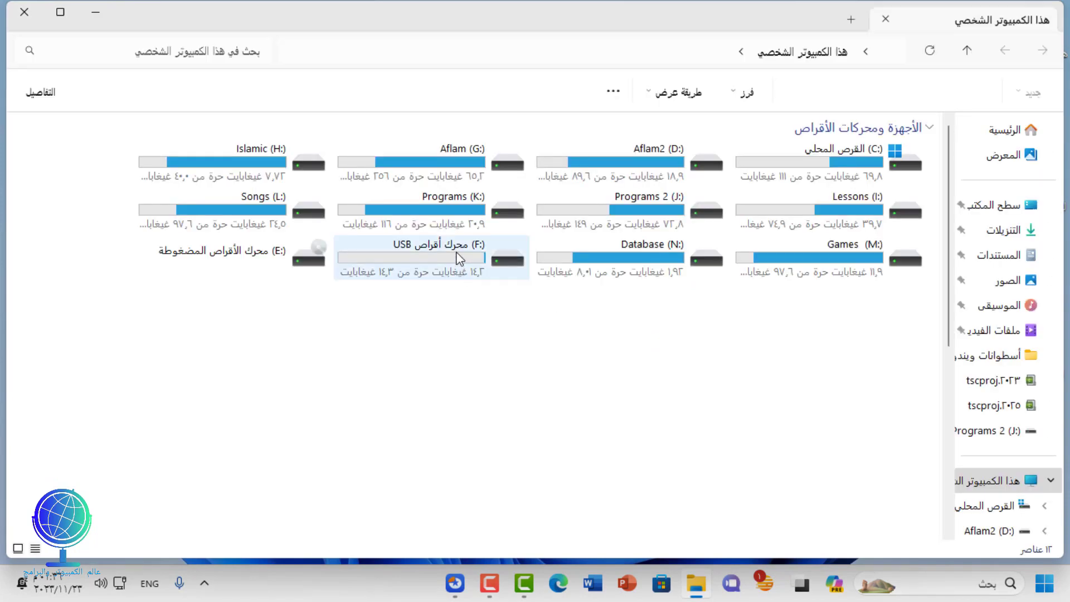
{"action": "left_click", "coordinate": [458, 258]}
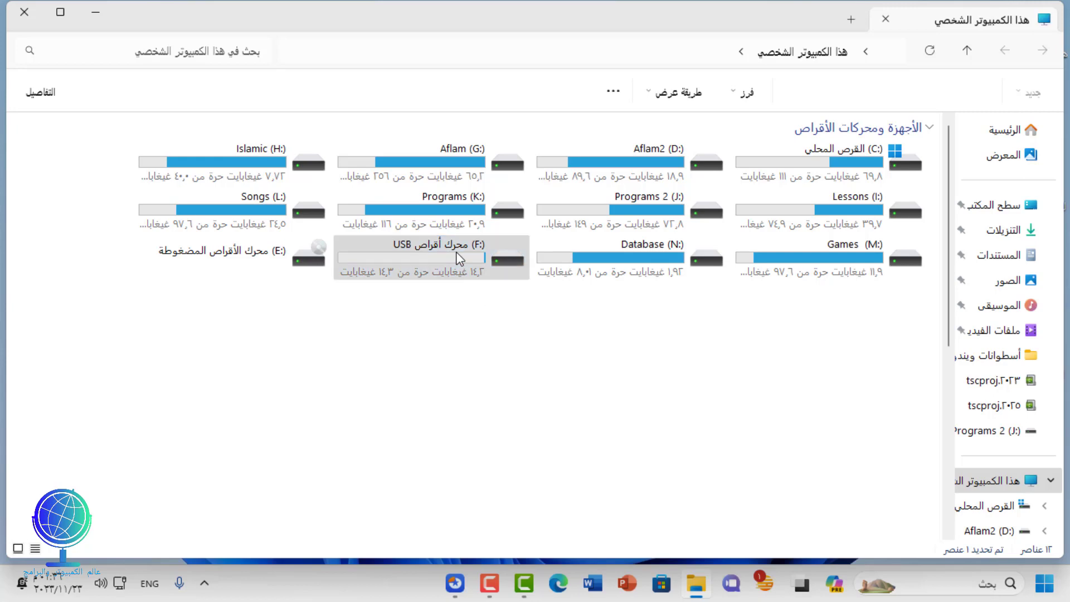
{"action": "right_click", "coordinate": [458, 257]}
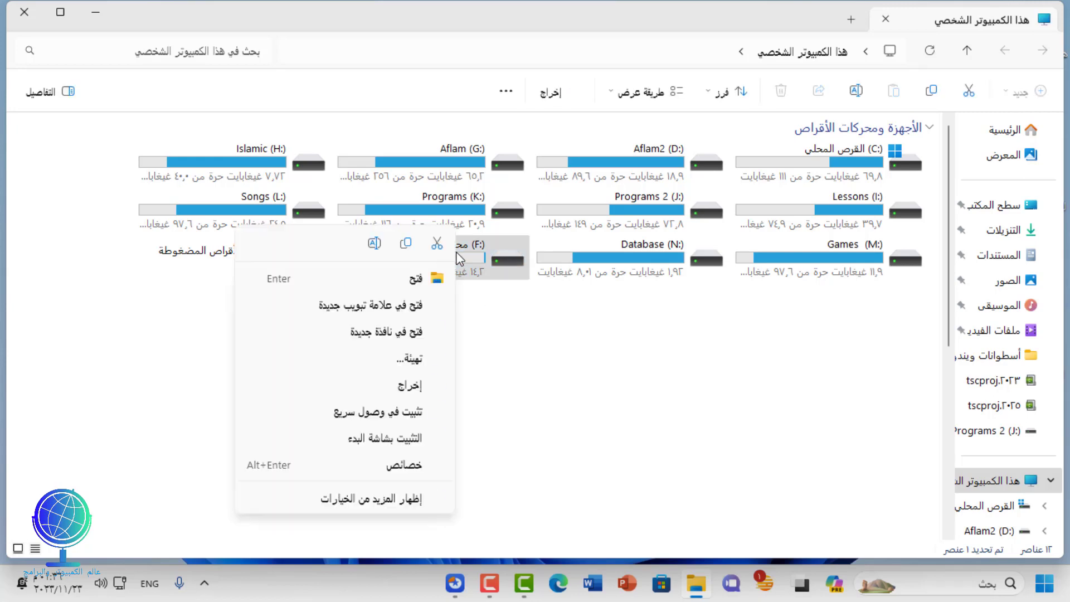
{"action": "left_click", "coordinate": [428, 363]}
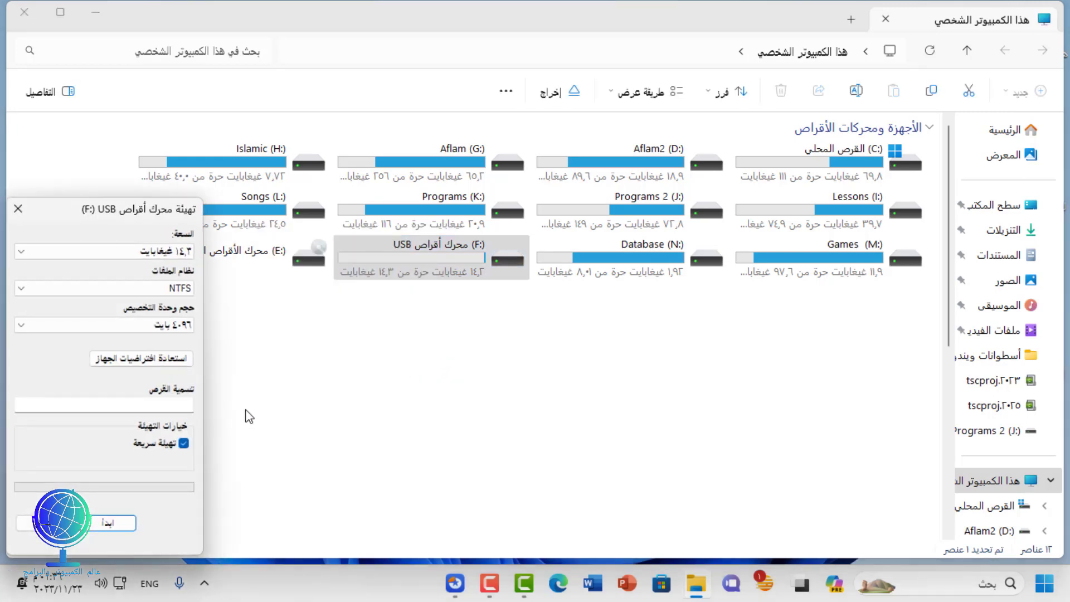
{"action": "left_click", "coordinate": [102, 525]}
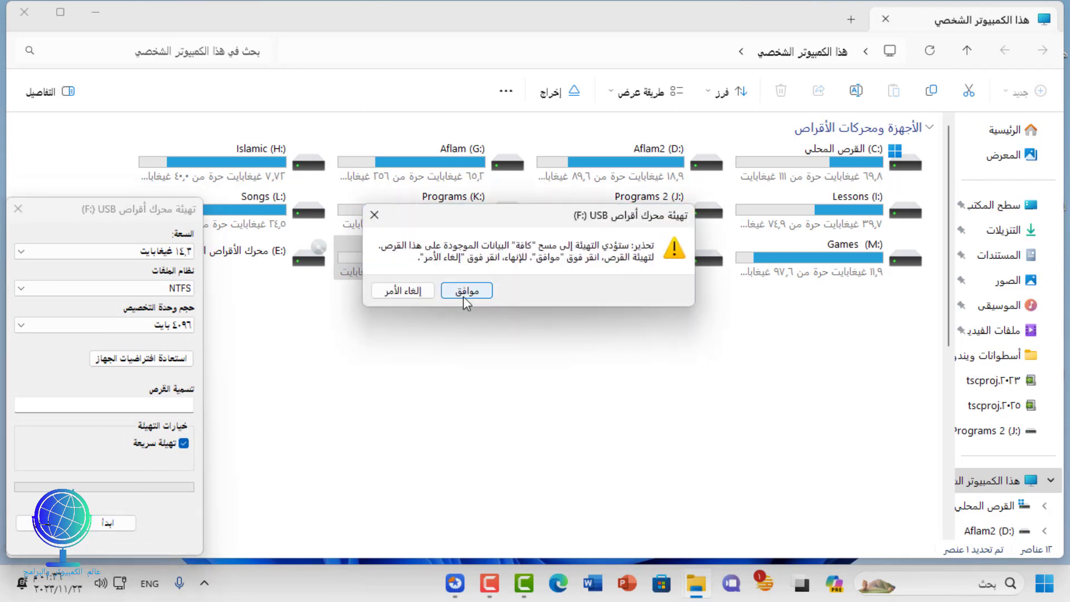
{"action": "left_click", "coordinate": [464, 291]}
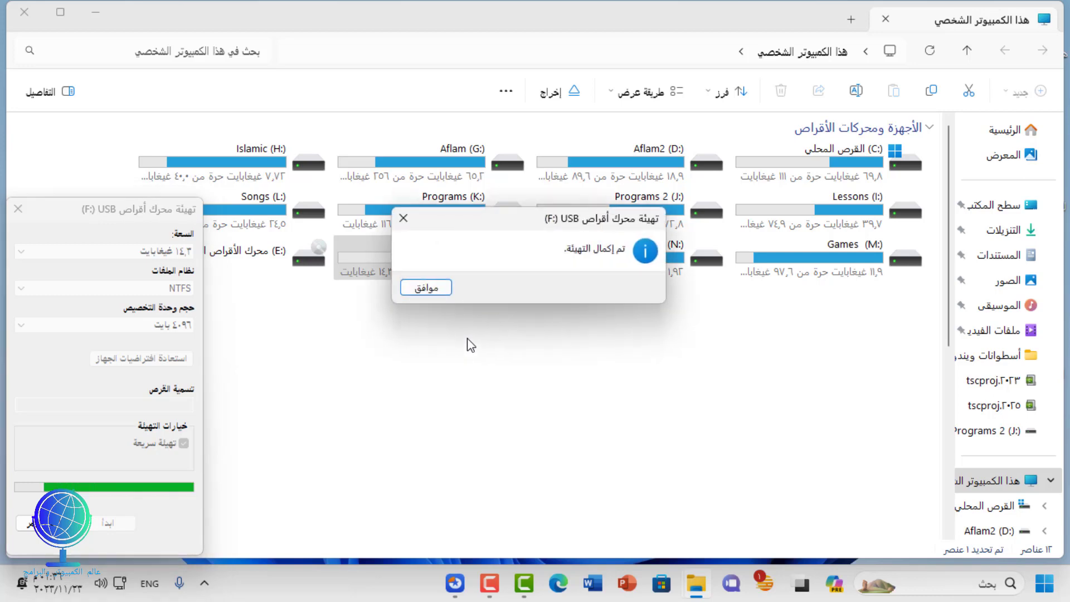
{"action": "left_click", "coordinate": [443, 289]}
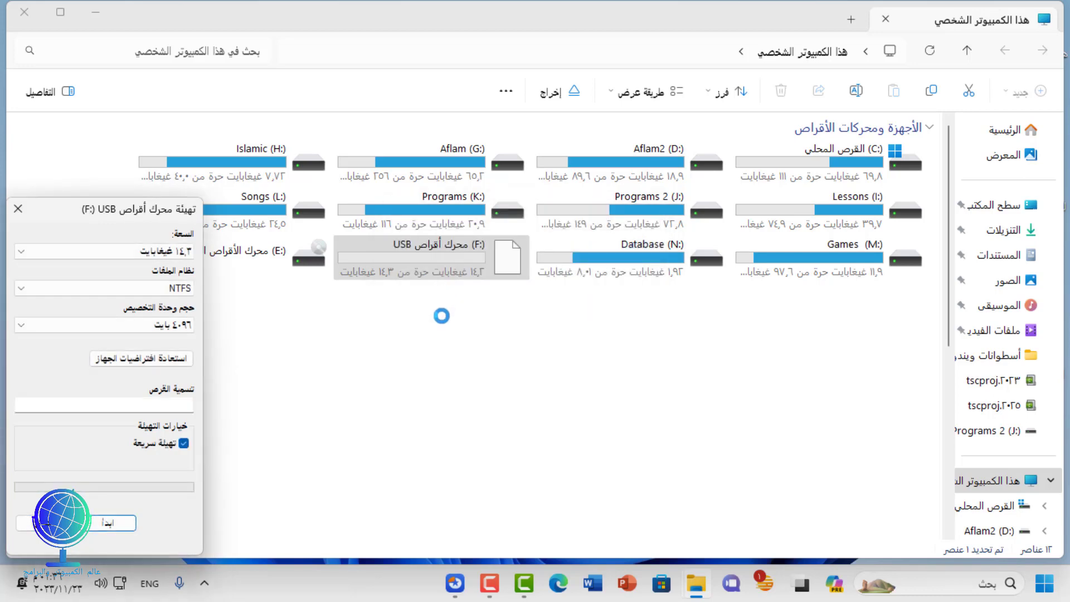
{"action": "left_click", "coordinate": [22, 214]}
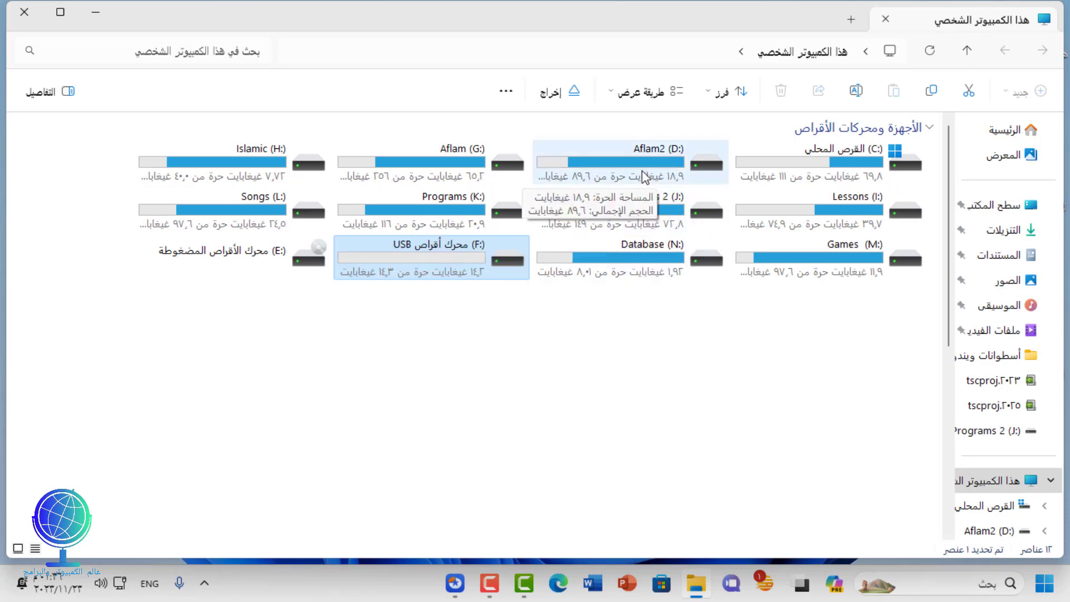
Copy the video file from the أفلام عربي folder on drive Aflam (G:)
{"action": "left_click", "coordinate": [461, 164]}
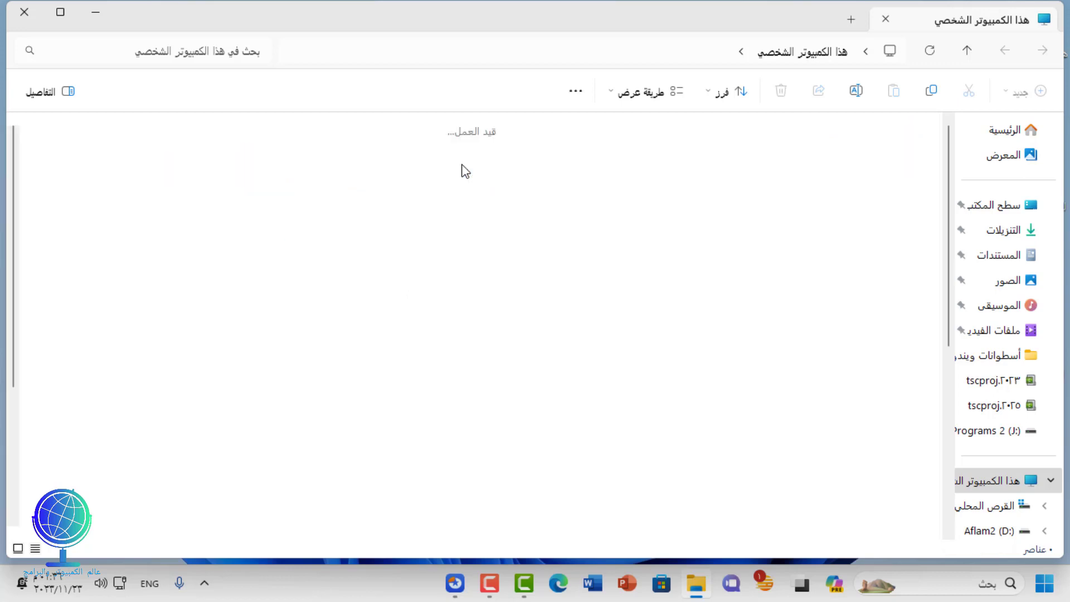
{"action": "left_click", "coordinate": [388, 132]}
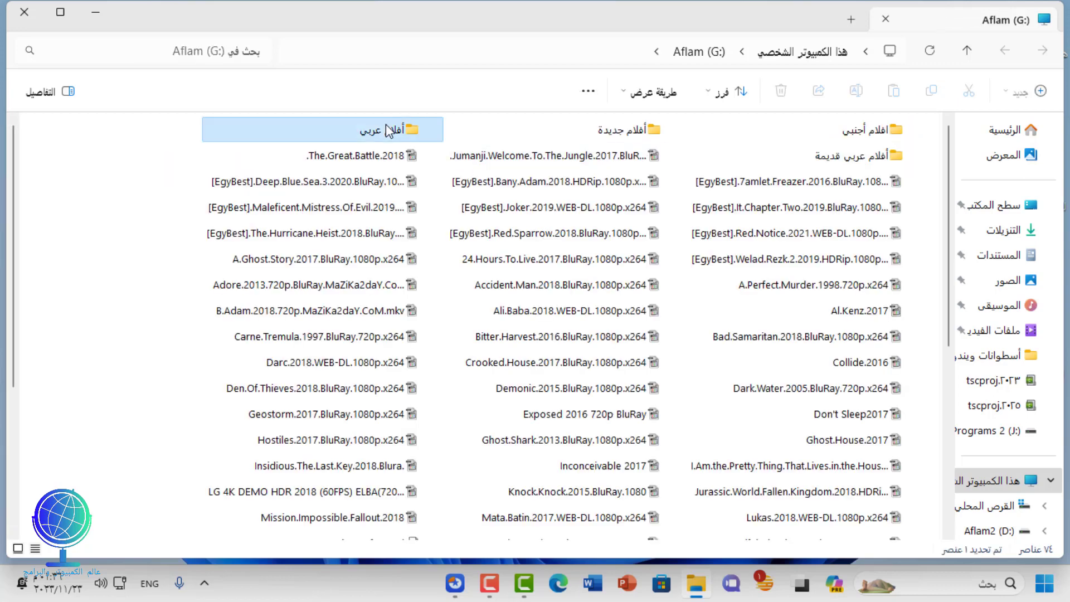
{"action": "double_click", "coordinate": [388, 131]}
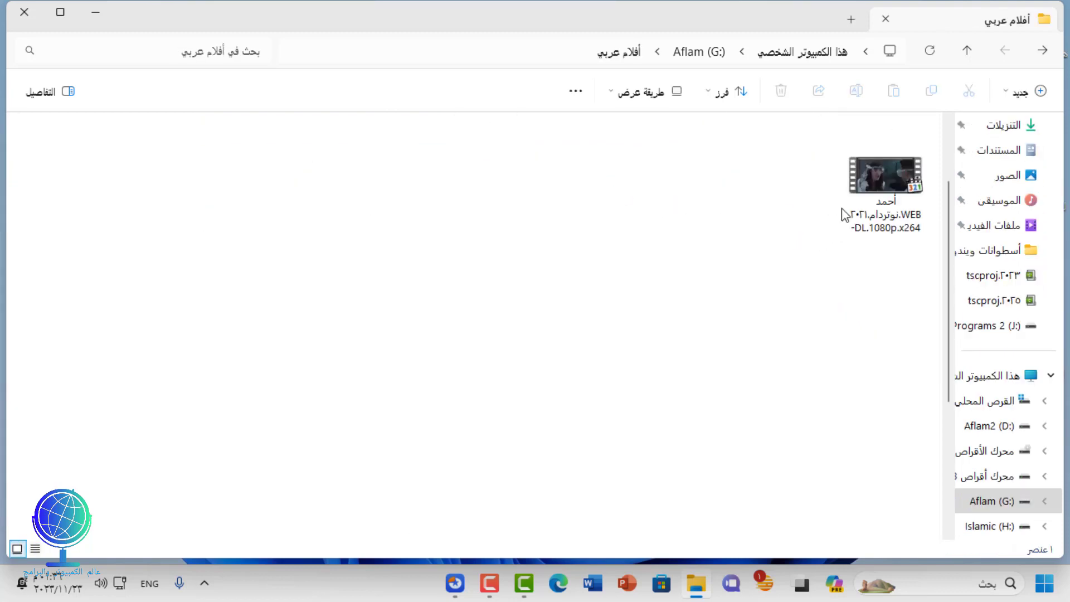
{"action": "left_click", "coordinate": [864, 167]}
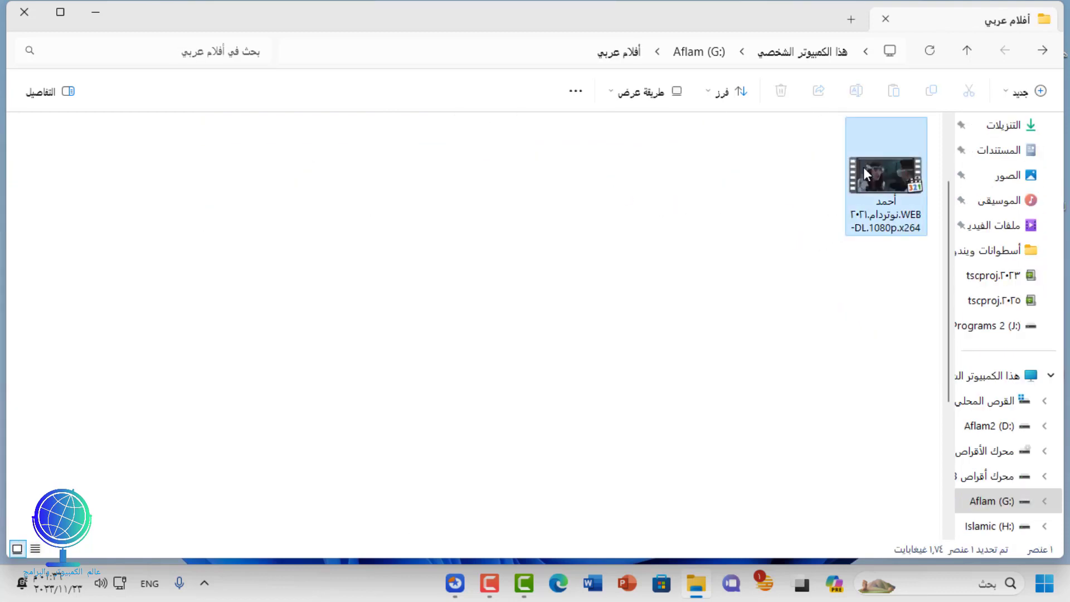
{"action": "right_click", "coordinate": [864, 168]}
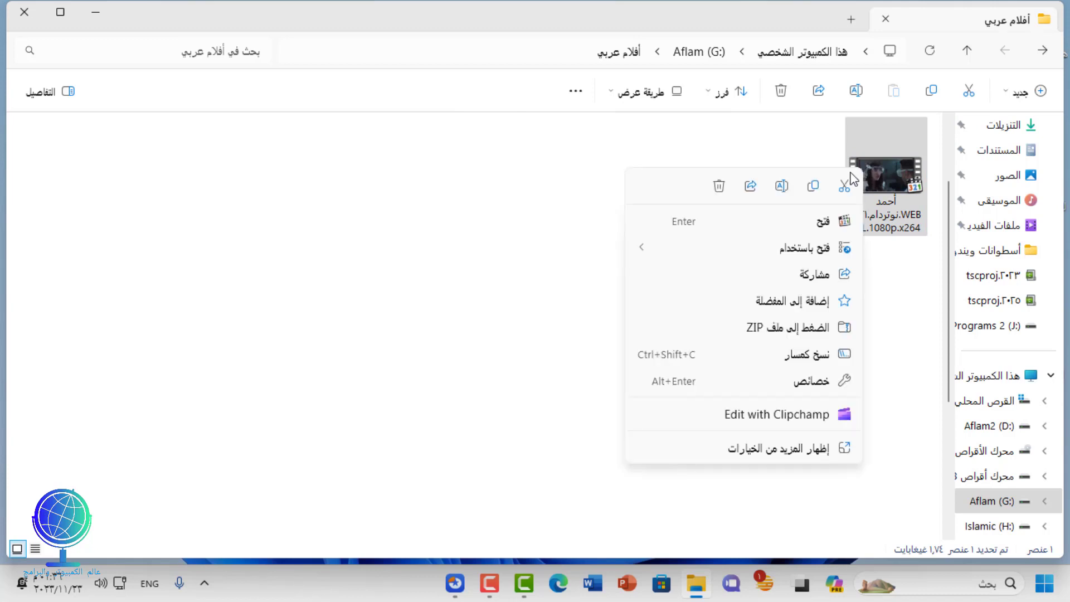
{"action": "left_click", "coordinate": [813, 186]}
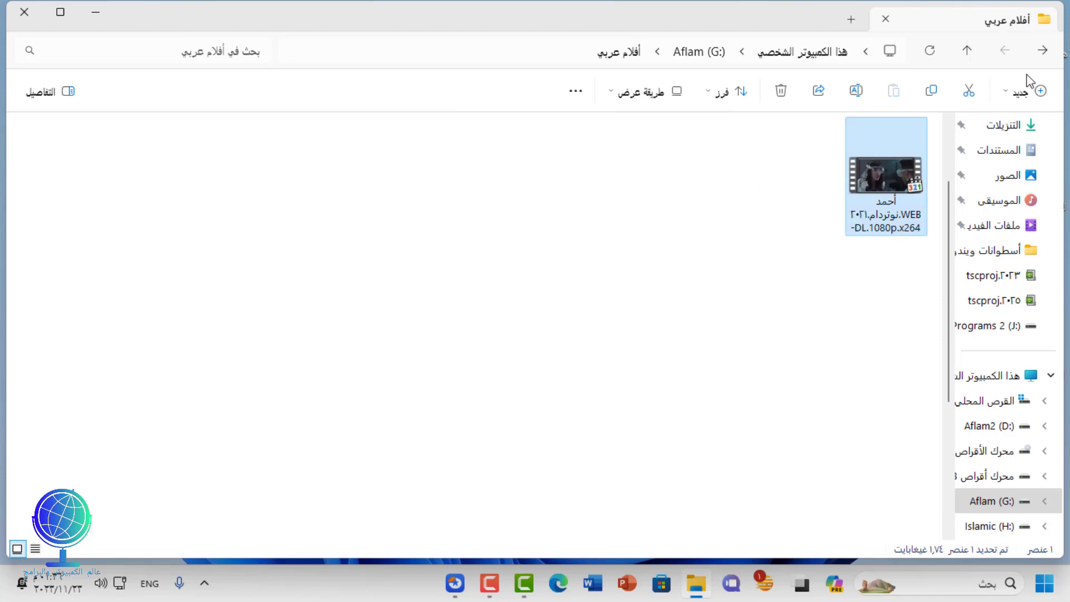
Return to This PC and paste the copied video file into USB drive F:
{"action": "left_click", "coordinate": [1042, 50]}
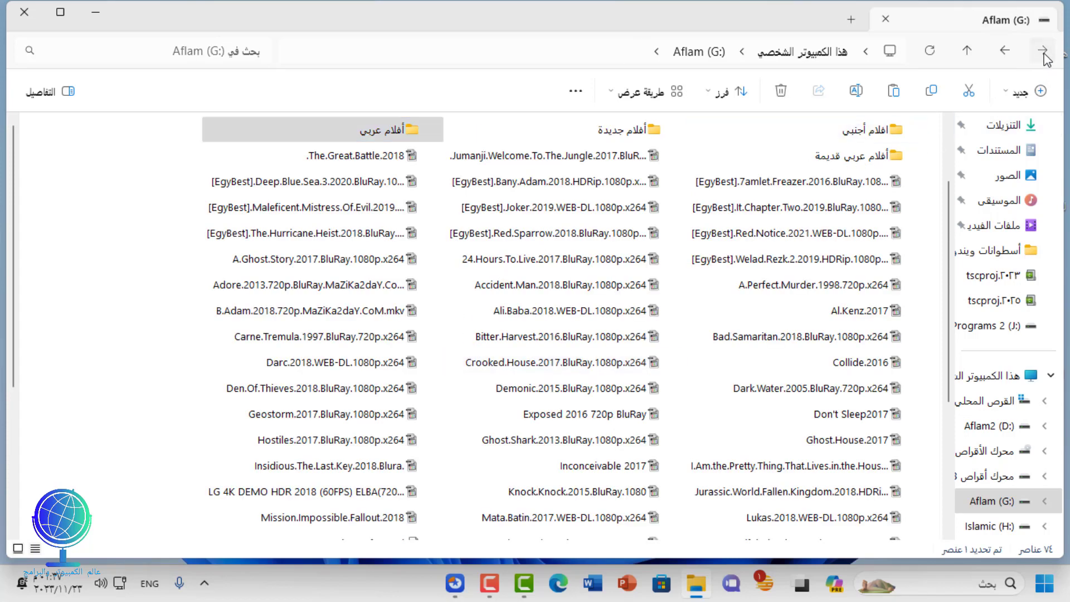
{"action": "left_click", "coordinate": [1044, 55]}
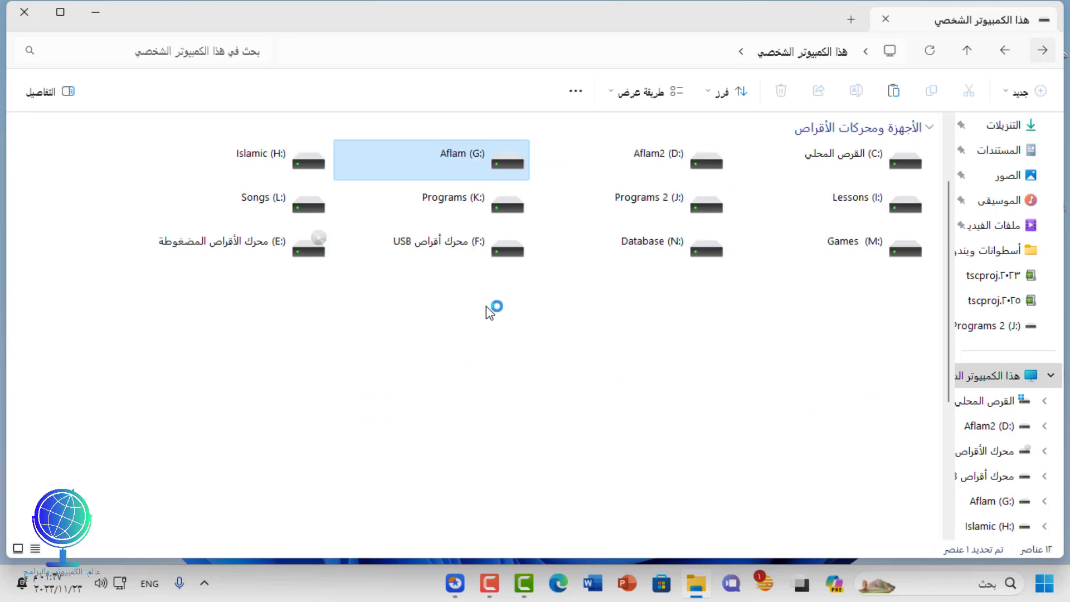
{"action": "left_click", "coordinate": [483, 257]}
{"action": "double_click", "coordinate": [480, 251]}
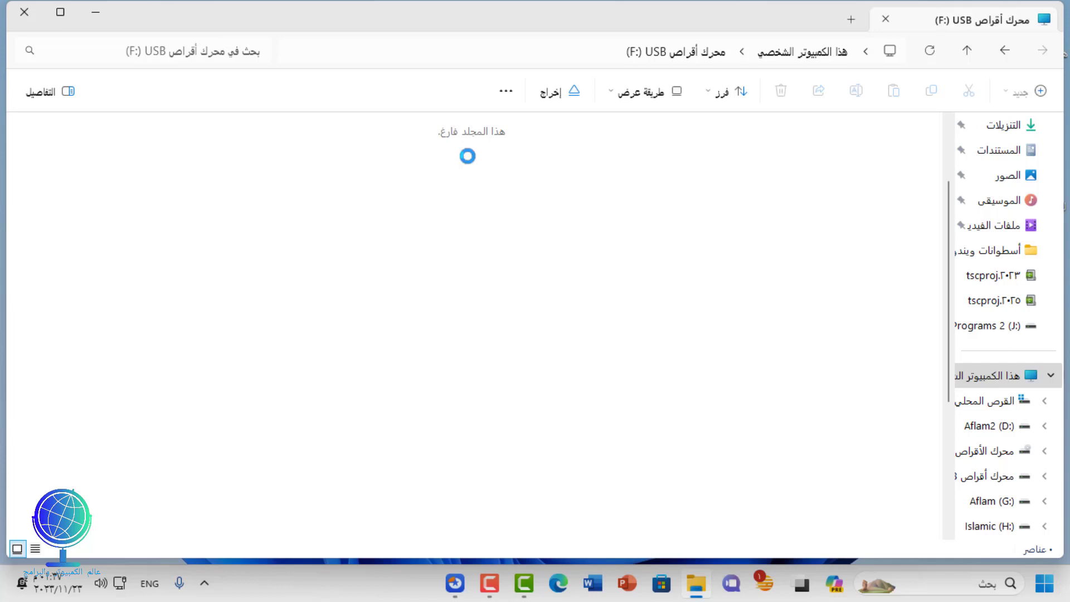
{"action": "right_click", "coordinate": [470, 162]}
{"action": "left_click", "coordinate": [472, 164]}
{"action": "right_click", "coordinate": [470, 162]}
{"action": "left_click", "coordinate": [454, 177]}
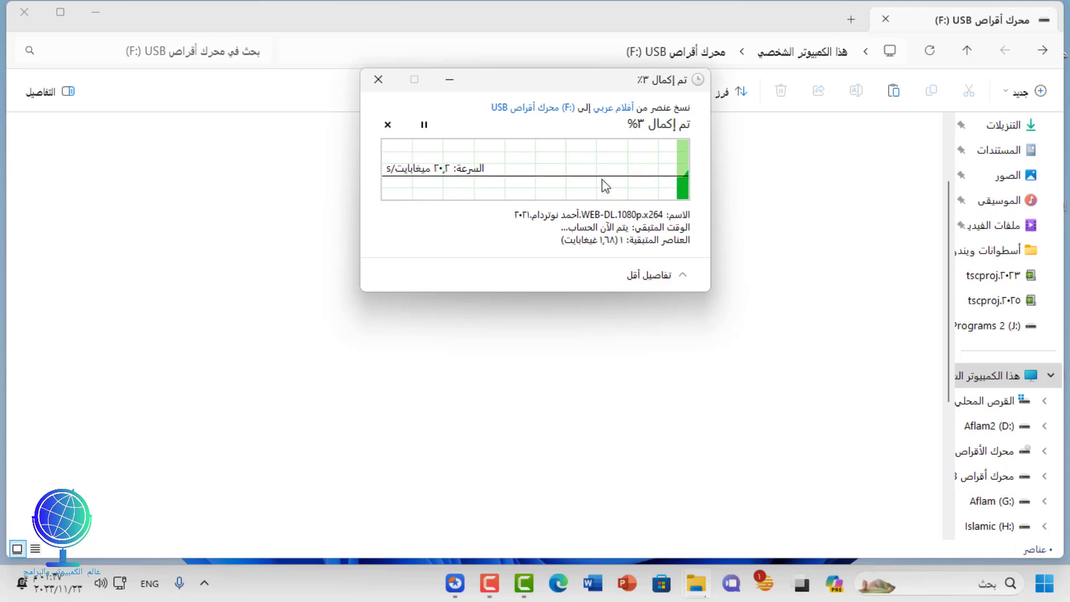
{"action": "left_click_drag", "start_coordinate": [570, 88], "coordinate": [569, 174]}
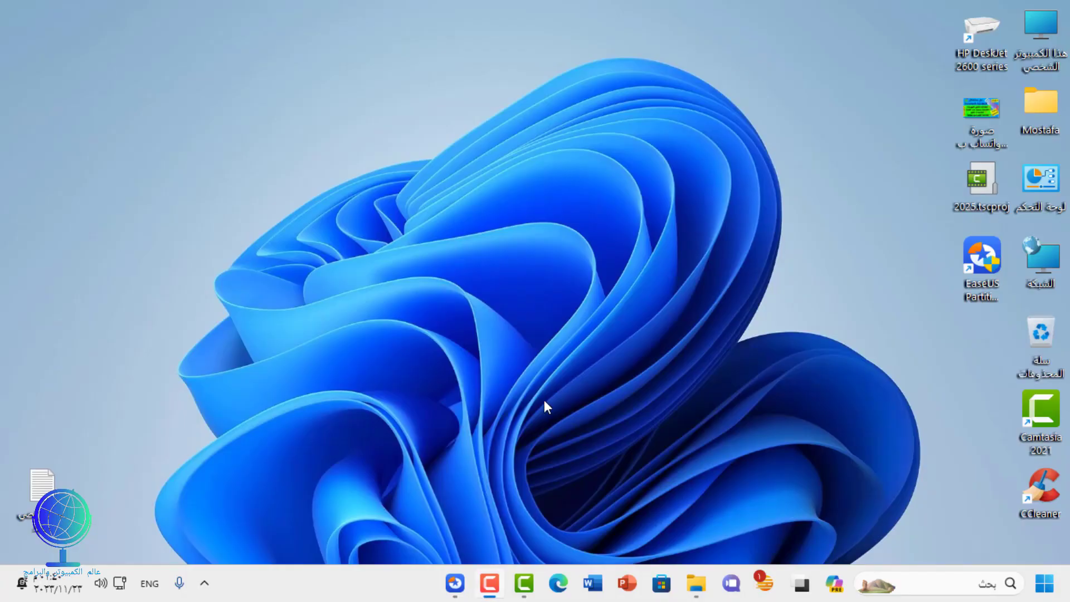
Switch to EaseUS Partition Master, view the contents of USB drive F: from This PC, and close the drive window
{"action": "left_click", "coordinate": [455, 583]}
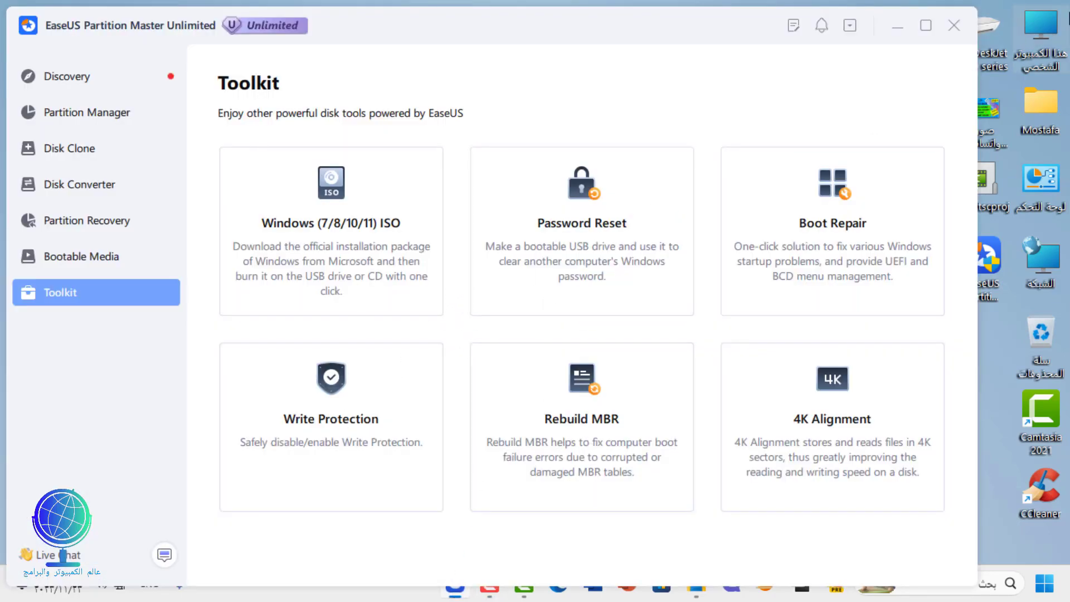
{"action": "double_click", "coordinate": [1059, 19]}
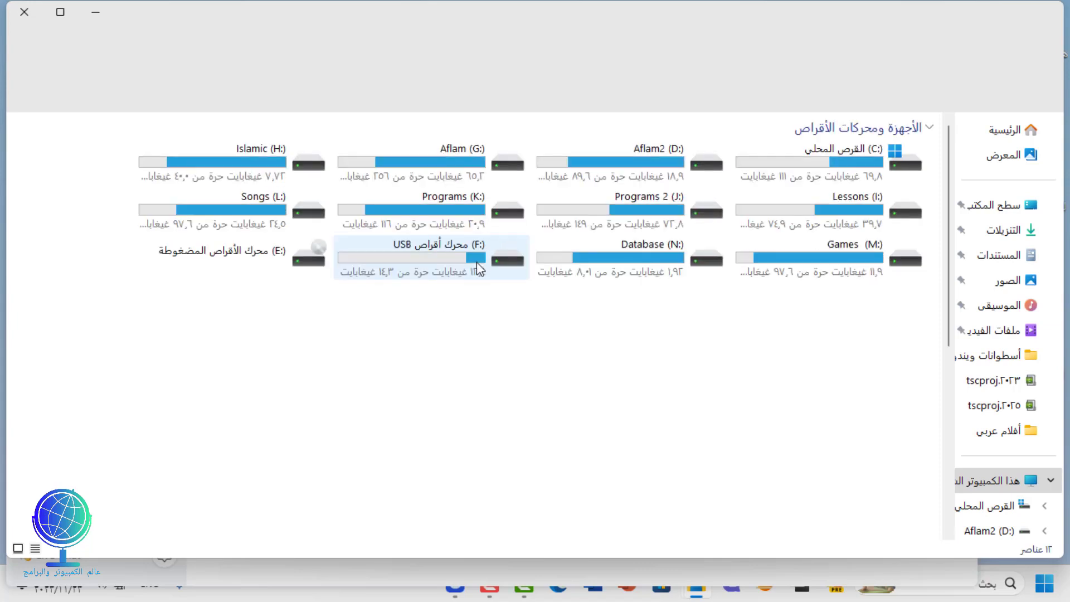
{"action": "left_click", "coordinate": [476, 262]}
{"action": "double_click", "coordinate": [477, 262]}
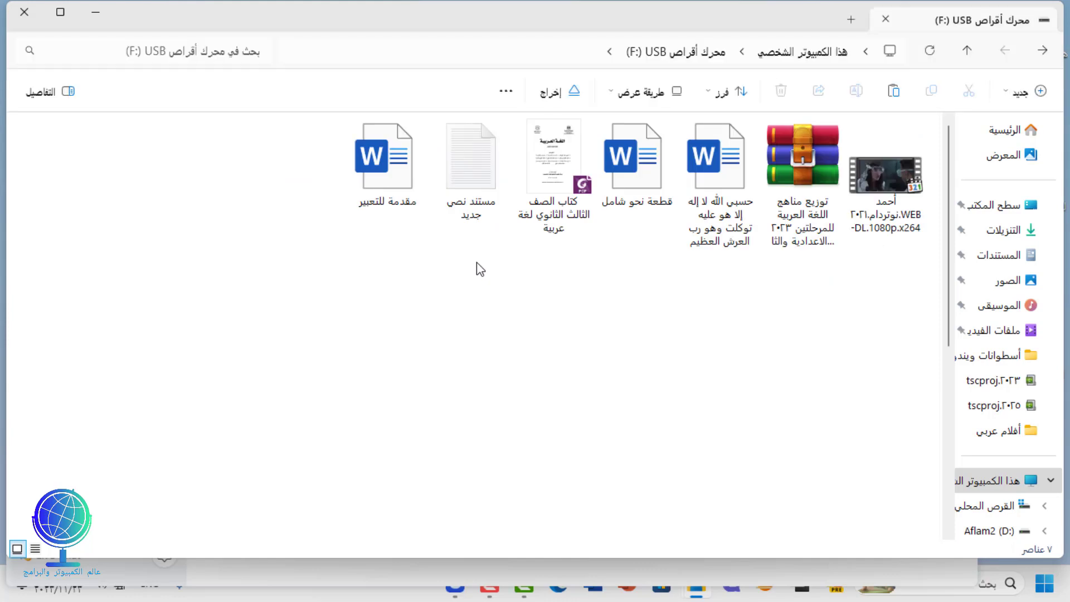
{"action": "left_click", "coordinate": [24, 12]}
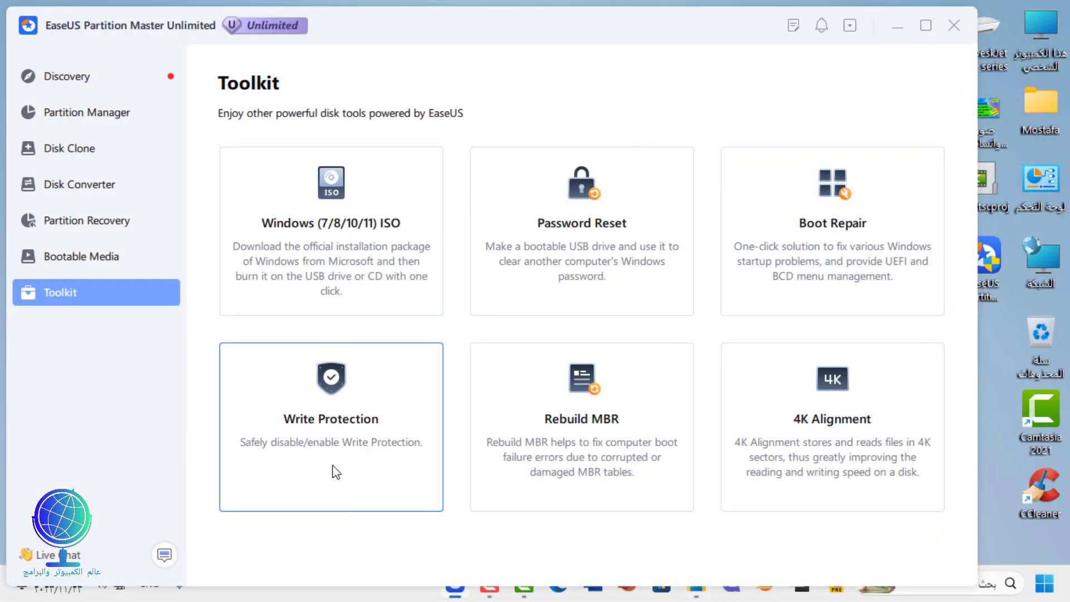
Enable write protection on drive F: with the Write Protection tool, close its dialog and minimize EaseUS Partition Master
{"action": "left_click", "coordinate": [336, 412]}
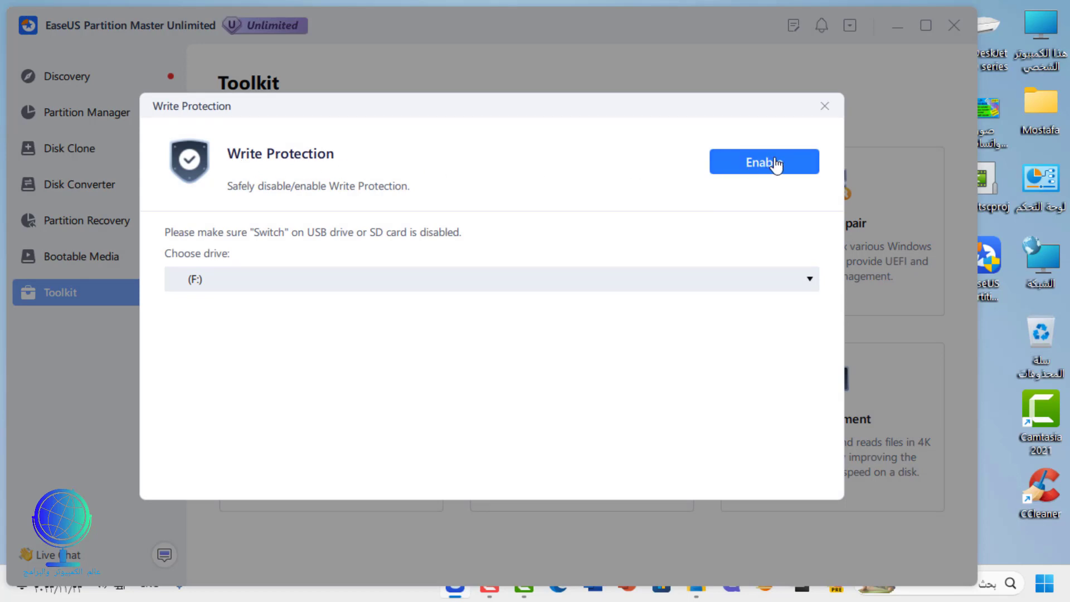
{"action": "left_click", "coordinate": [774, 167]}
{"action": "left_click", "coordinate": [831, 108]}
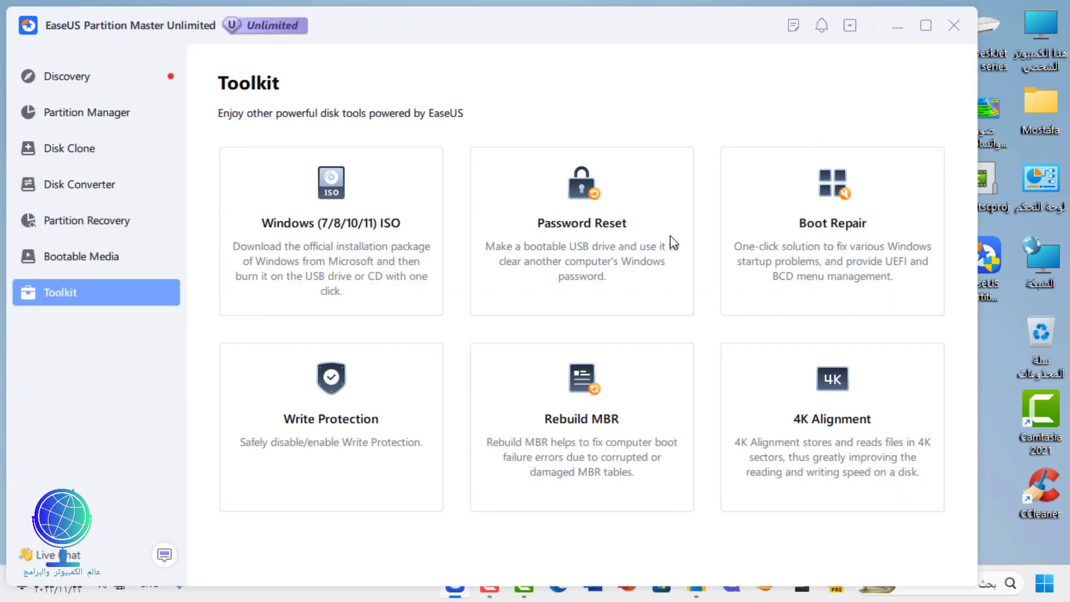
{"action": "left_click", "coordinate": [640, 289]}
{"action": "left_click", "coordinate": [896, 26]}
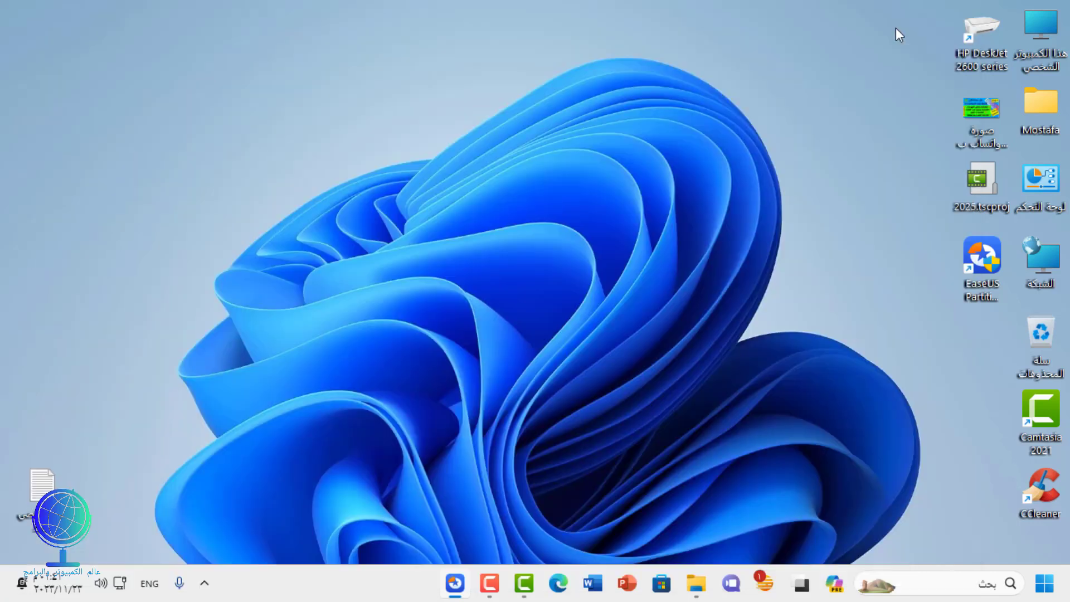
Try to quick-format USB drive F: from This PC as NTFS with a 4096-byte allocation unit, and close the format dialog
{"action": "double_click", "coordinate": [1042, 34]}
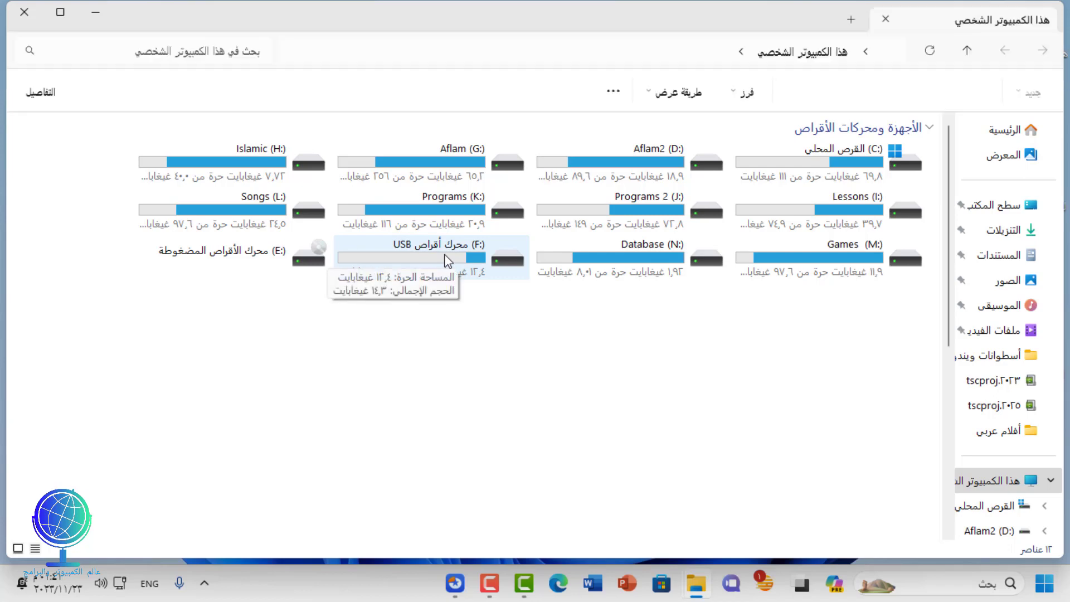
{"action": "left_click", "coordinate": [446, 261]}
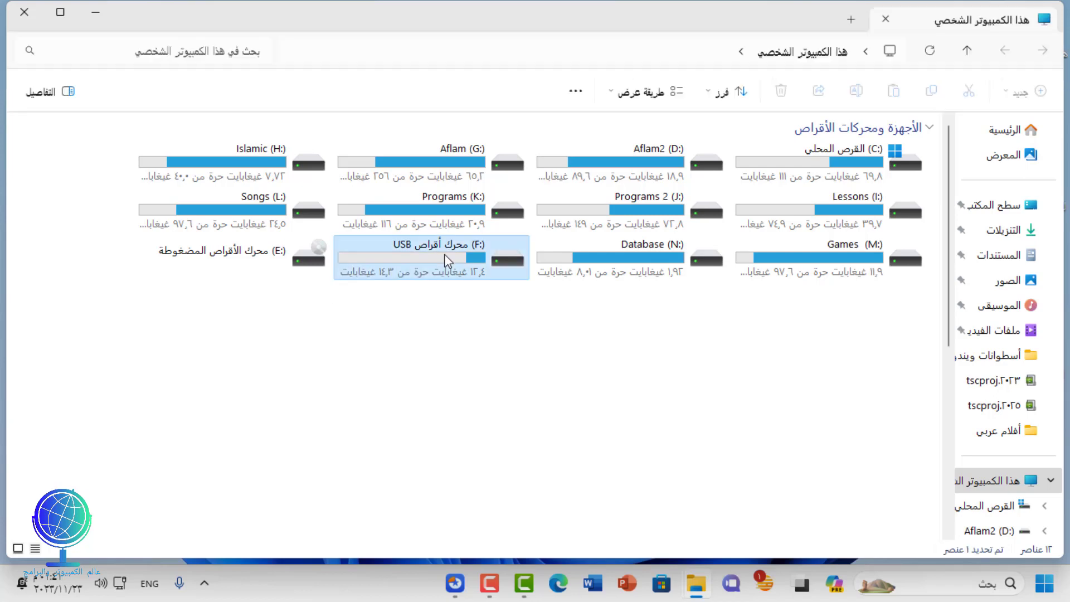
{"action": "right_click", "coordinate": [446, 260]}
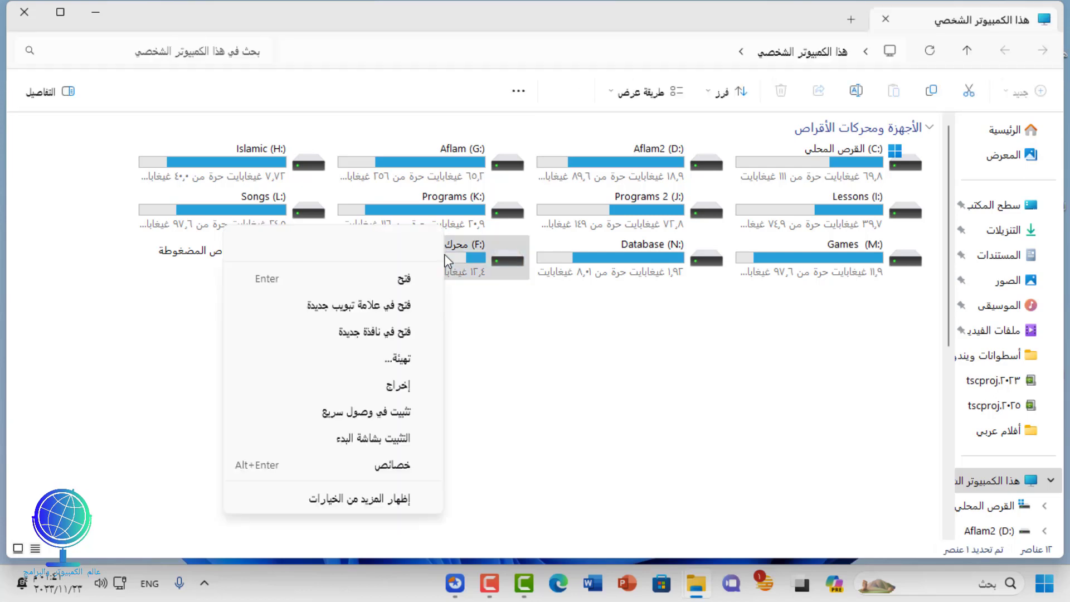
{"action": "left_click", "coordinate": [406, 359]}
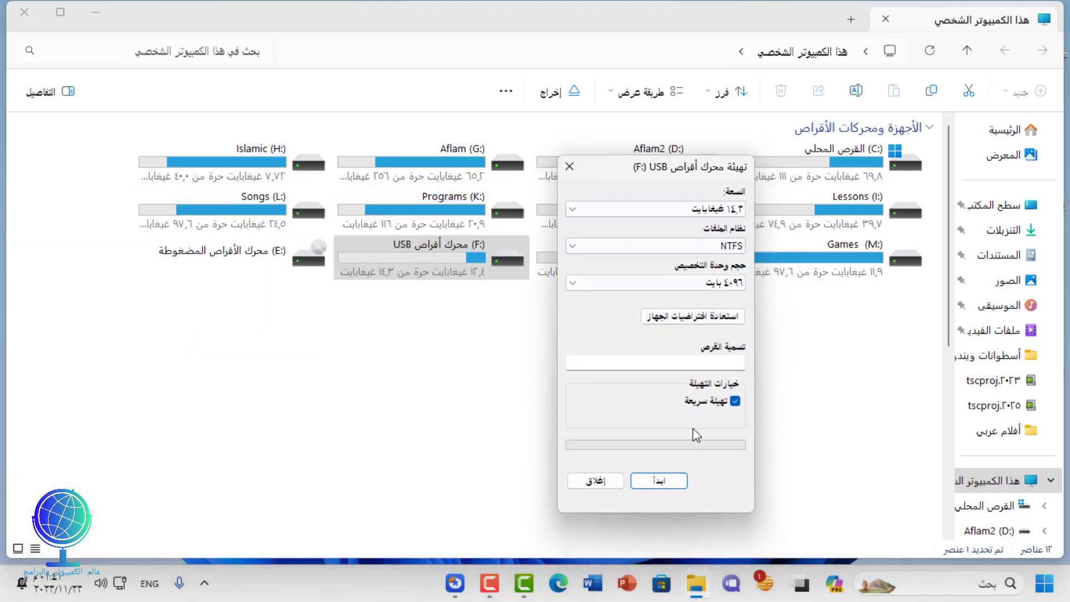
{"action": "left_click", "coordinate": [658, 481]}
{"action": "left_click", "coordinate": [467, 290]}
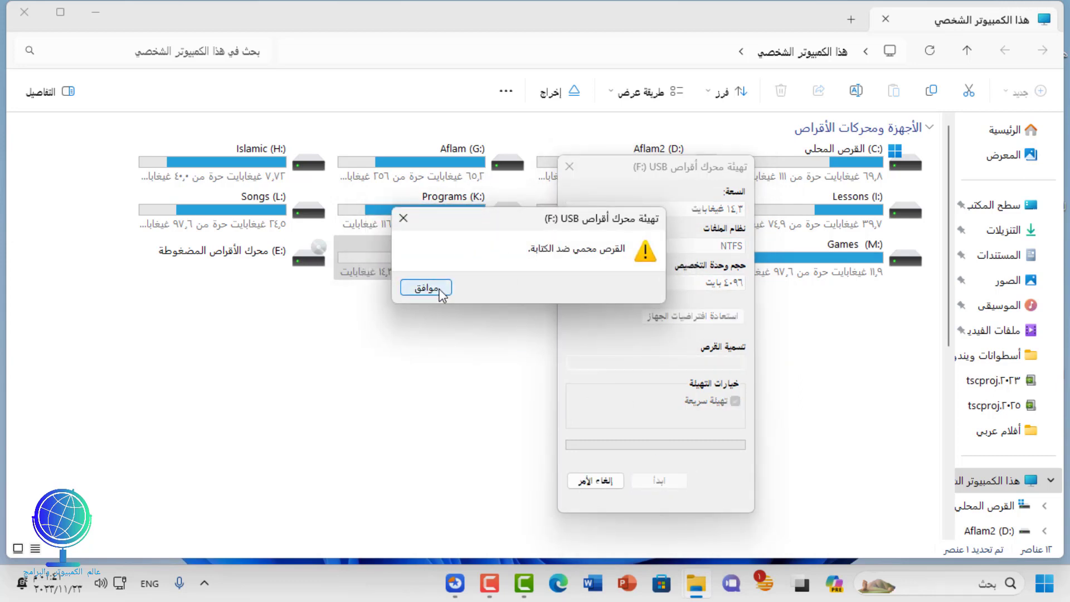
{"action": "left_click", "coordinate": [440, 290]}
{"action": "left_click", "coordinate": [569, 167]}
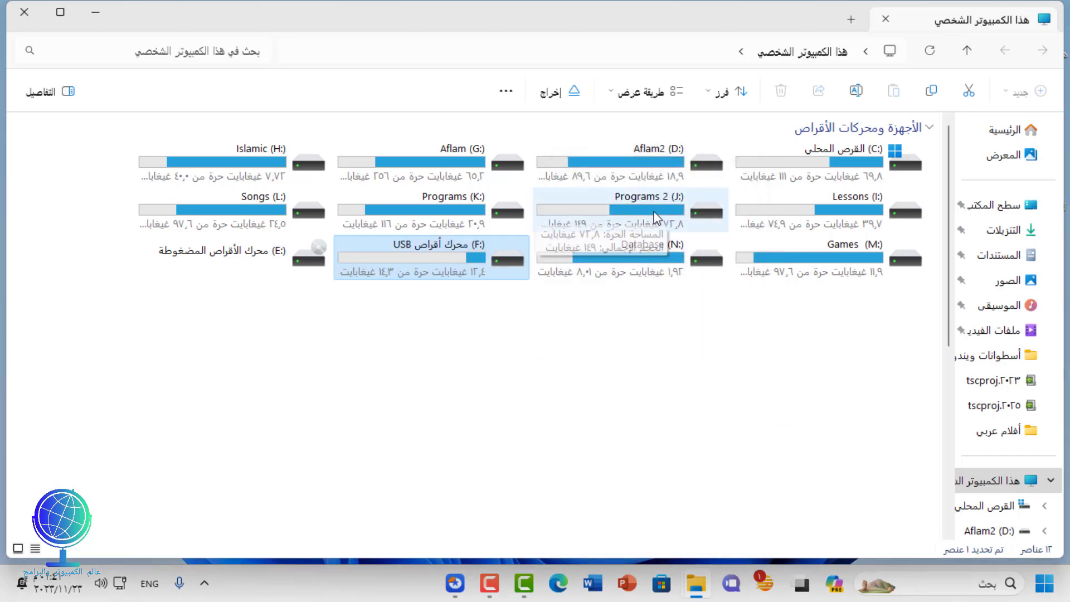
Copy the Word document قطعة نحو شامل from drive Lessons (I:) and close the window
{"action": "left_click", "coordinate": [811, 209]}
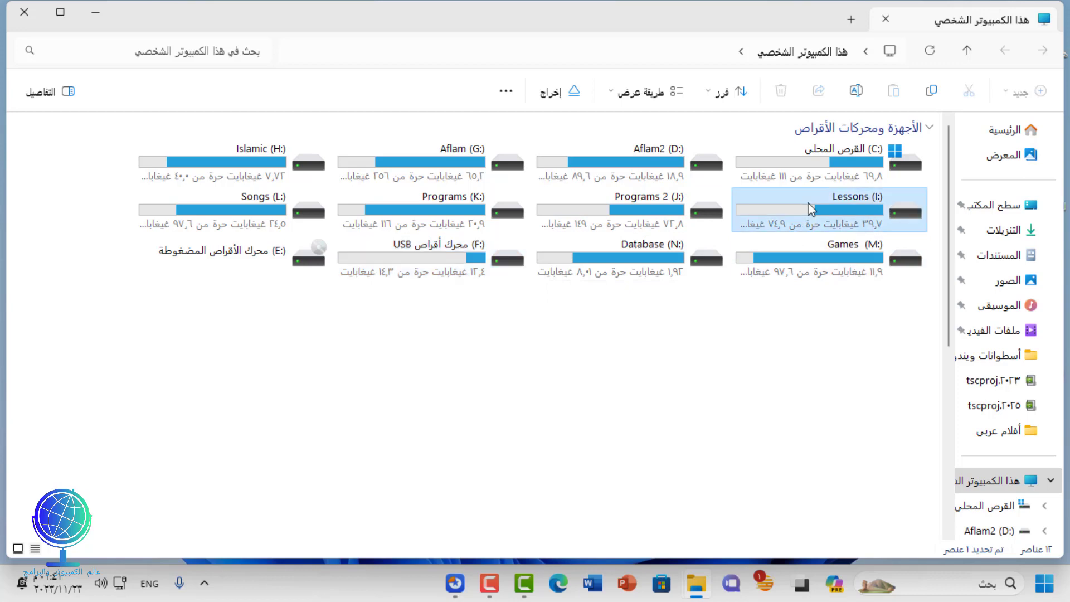
{"action": "double_click", "coordinate": [811, 209]}
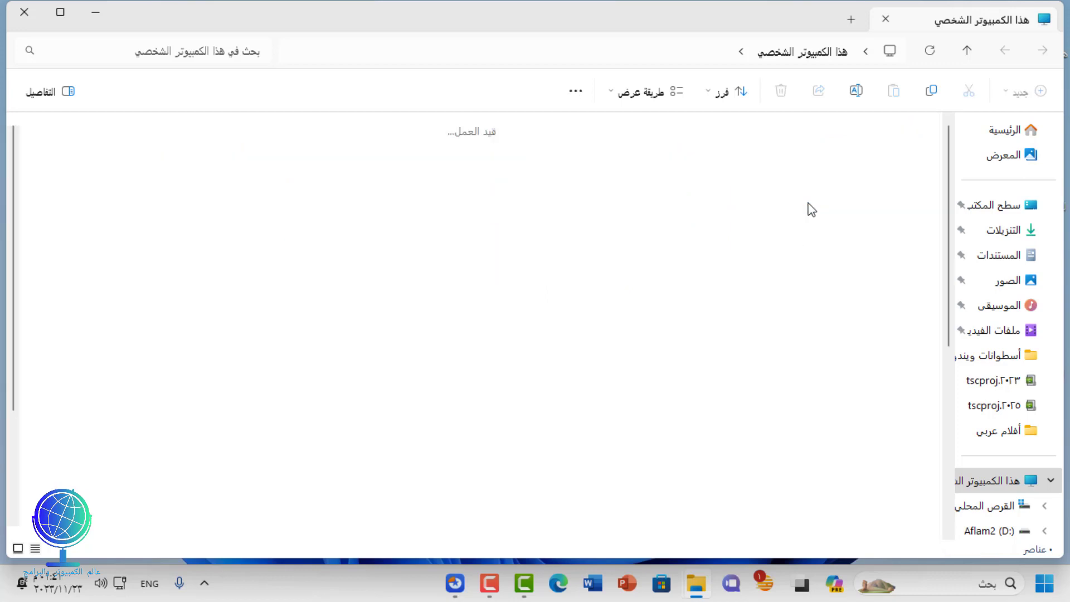
{"action": "scroll", "coordinate": [658, 348], "scroll_direction": "down", "scroll_amount": 3}
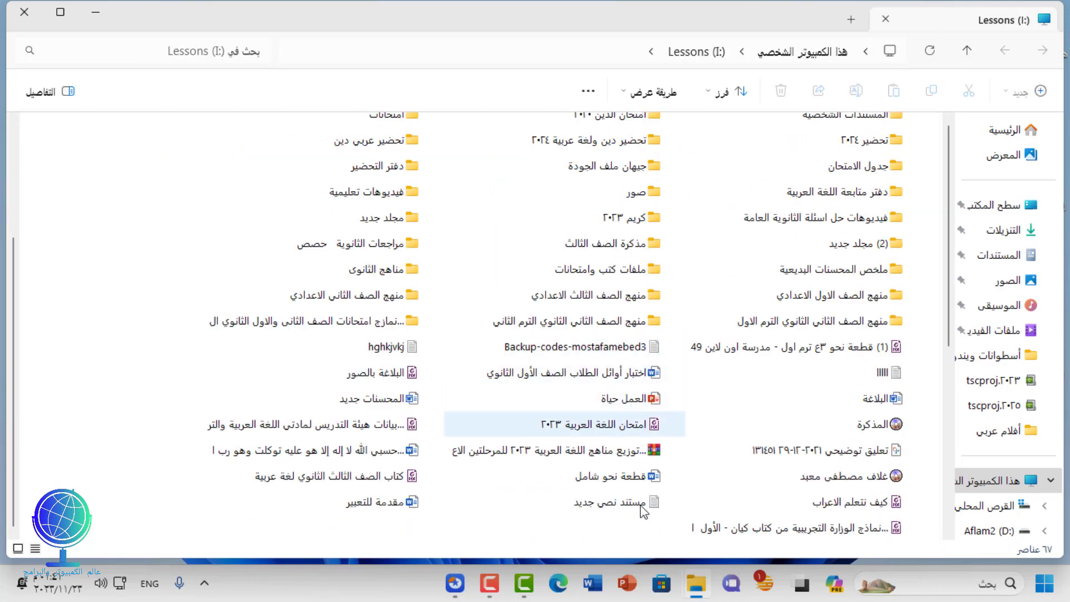
{"action": "left_click", "coordinate": [639, 483]}
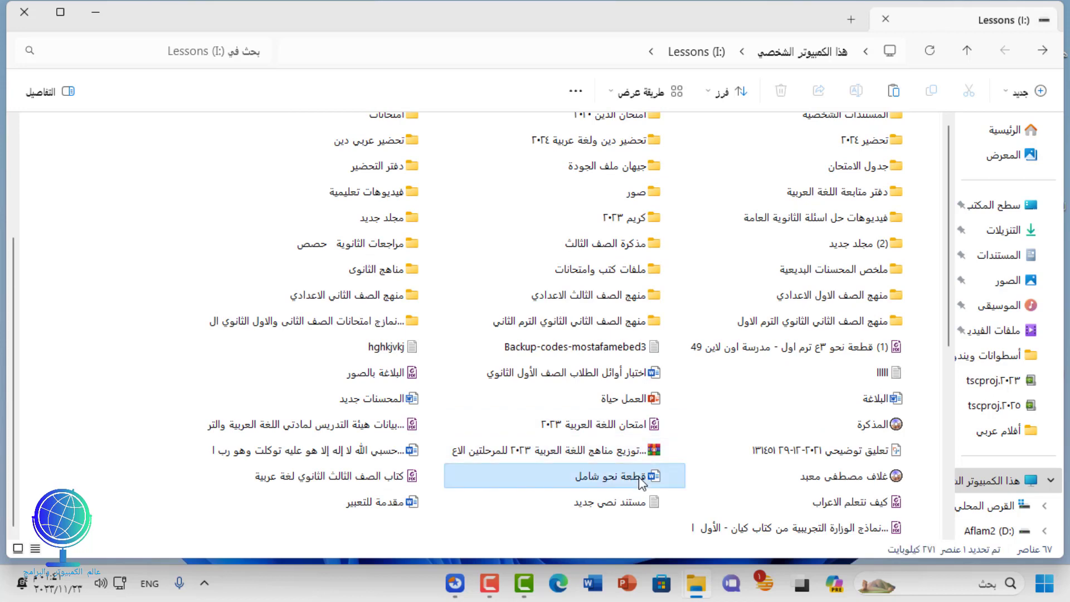
{"action": "right_click", "coordinate": [641, 483]}
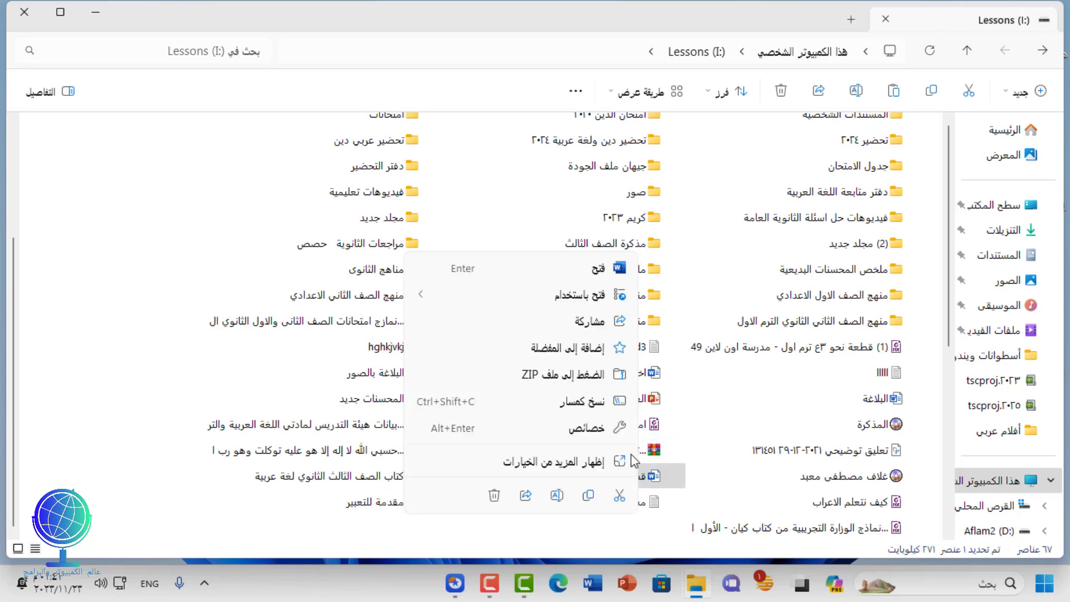
{"action": "left_click", "coordinate": [589, 494]}
{"action": "left_click", "coordinate": [24, 12]}
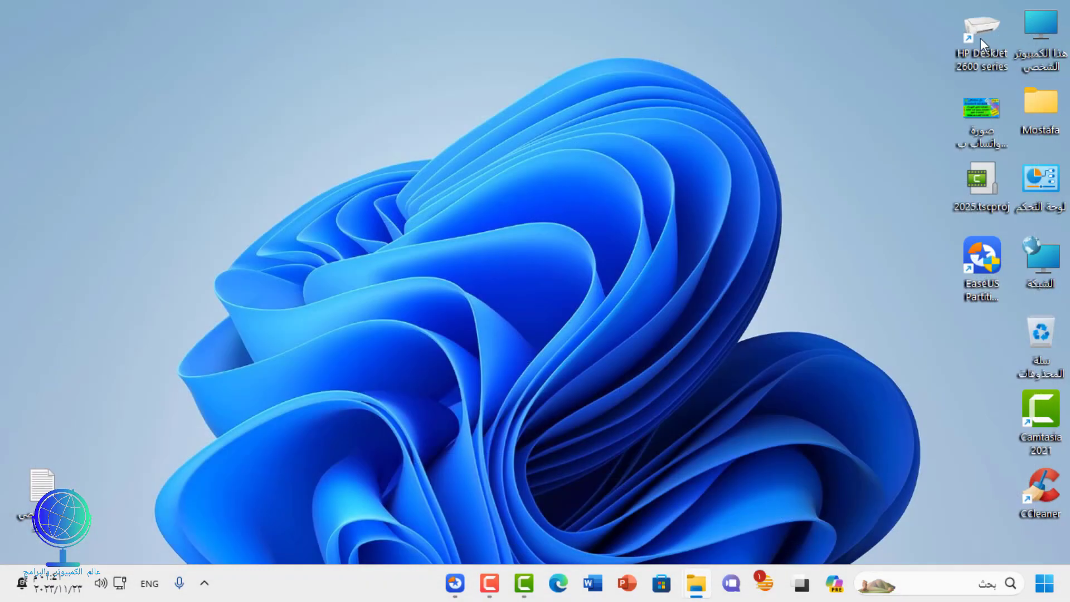
Try to paste the copied Word document into USB drive F:, replacing the existing file, and close the copy dialog and the window
{"action": "double_click", "coordinate": [1036, 33]}
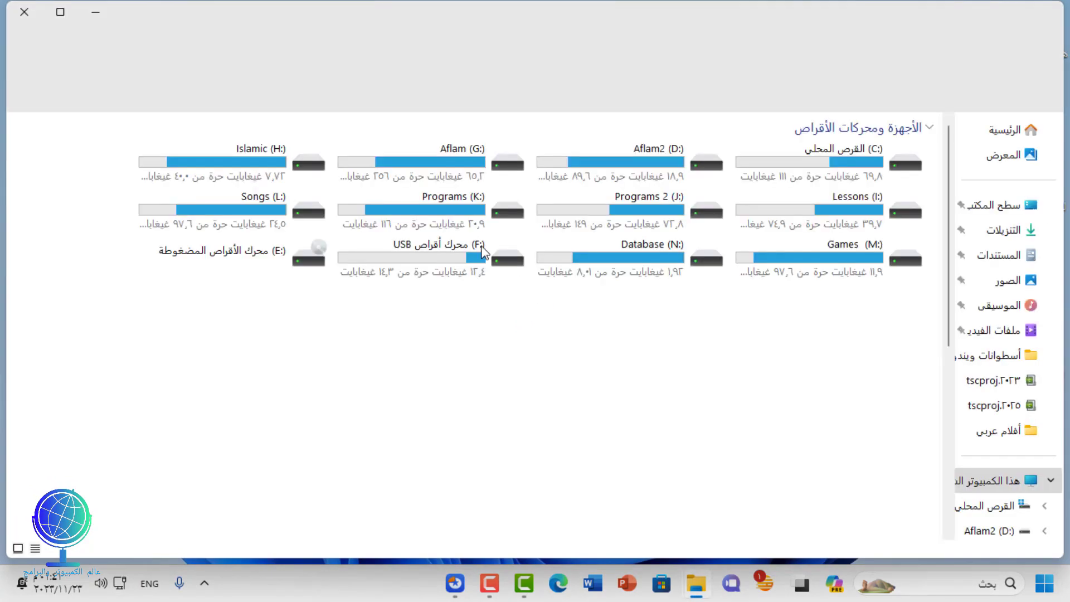
{"action": "left_click", "coordinate": [483, 253]}
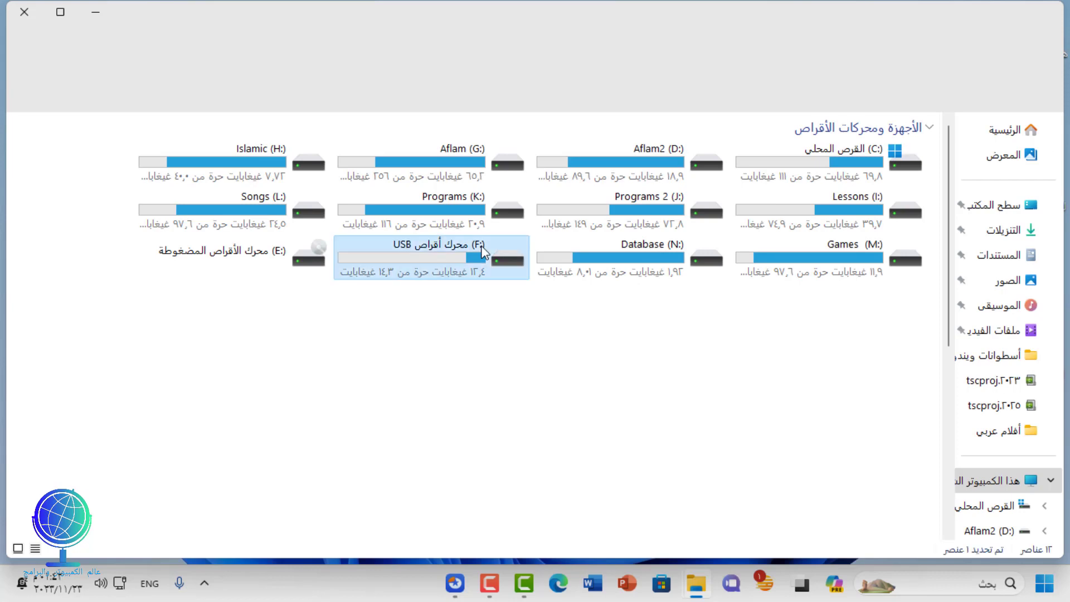
{"action": "double_click", "coordinate": [483, 253]}
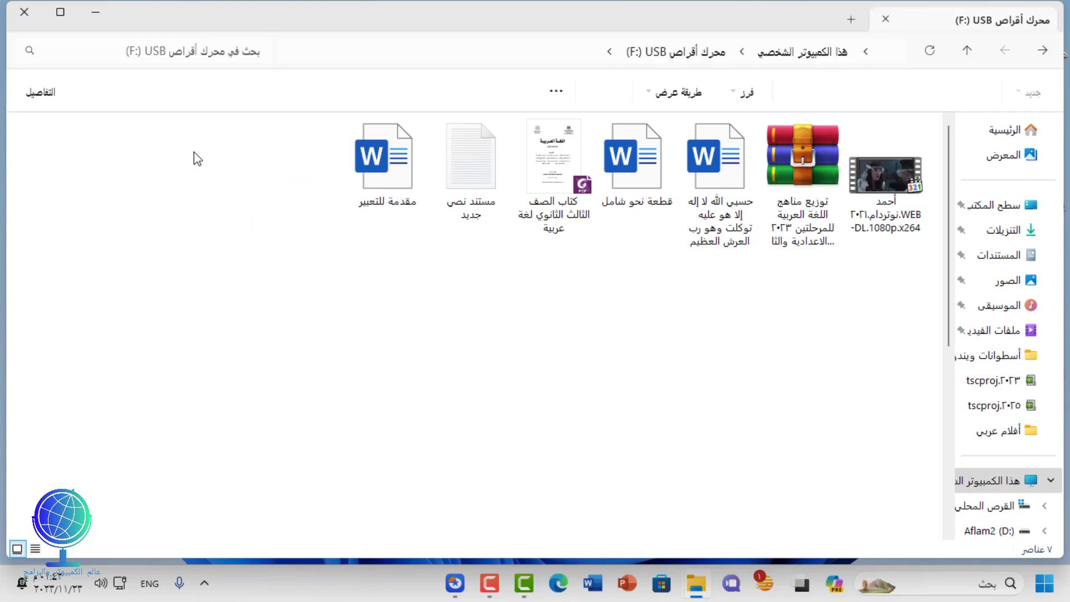
{"action": "right_click", "coordinate": [196, 158]}
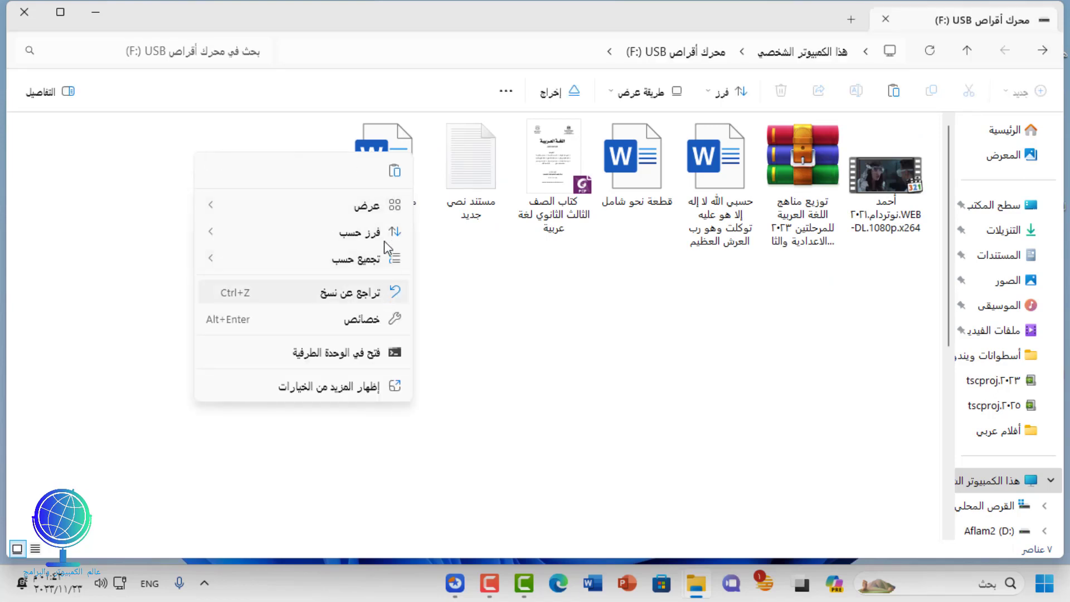
{"action": "left_click", "coordinate": [394, 172]}
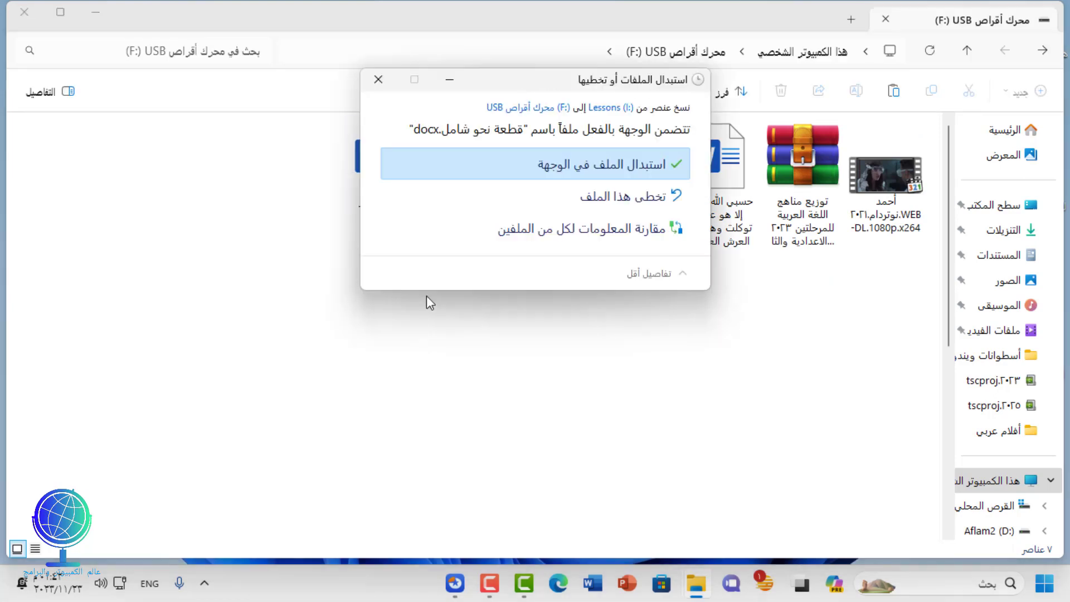
{"action": "left_click", "coordinate": [580, 170]}
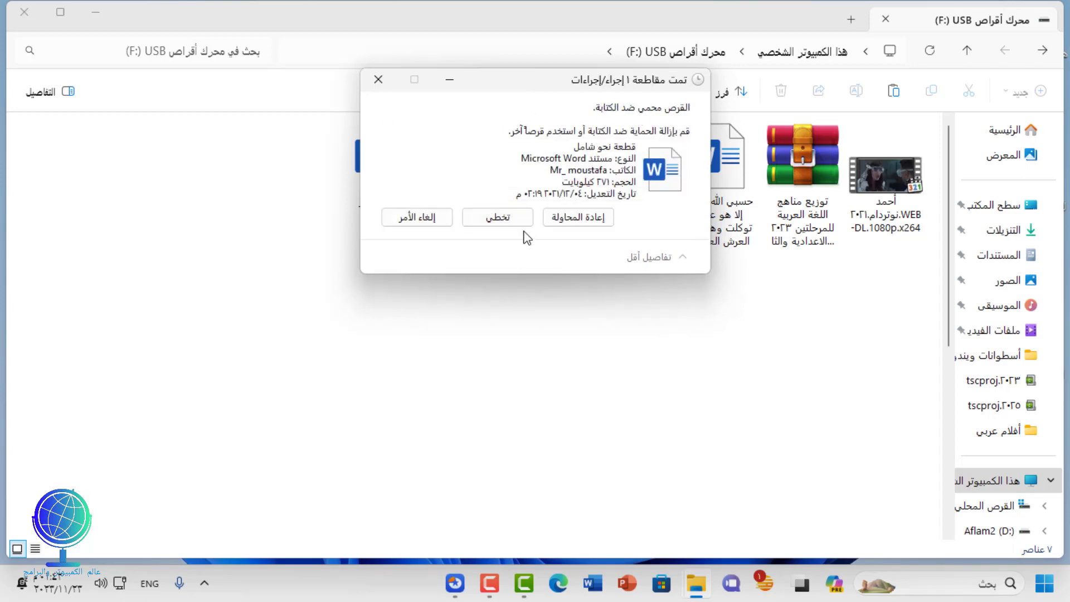
{"action": "left_click", "coordinate": [380, 84]}
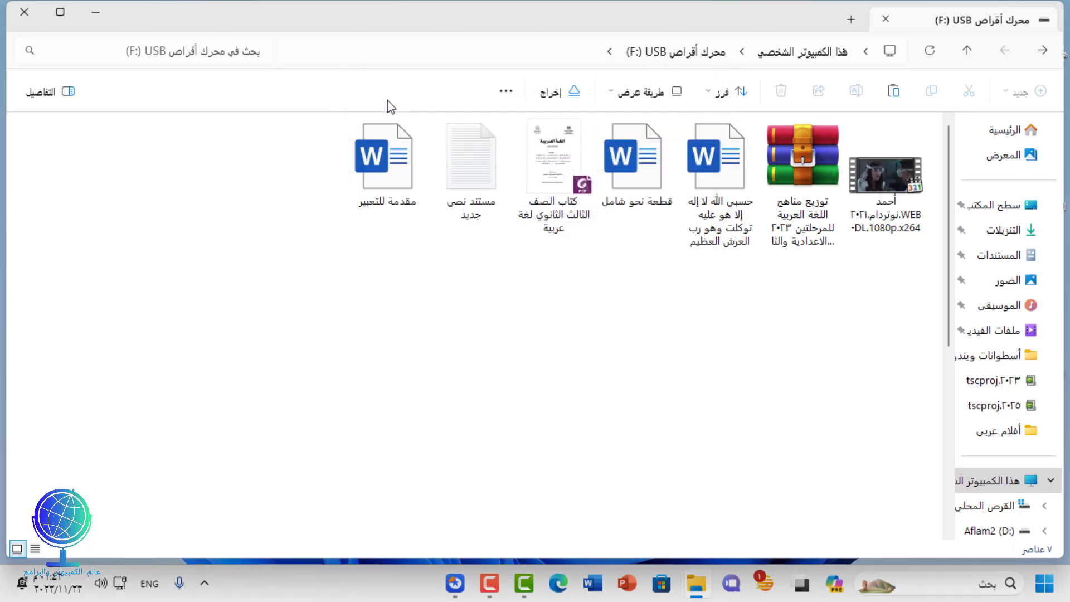
{"action": "left_click", "coordinate": [36, 16]}
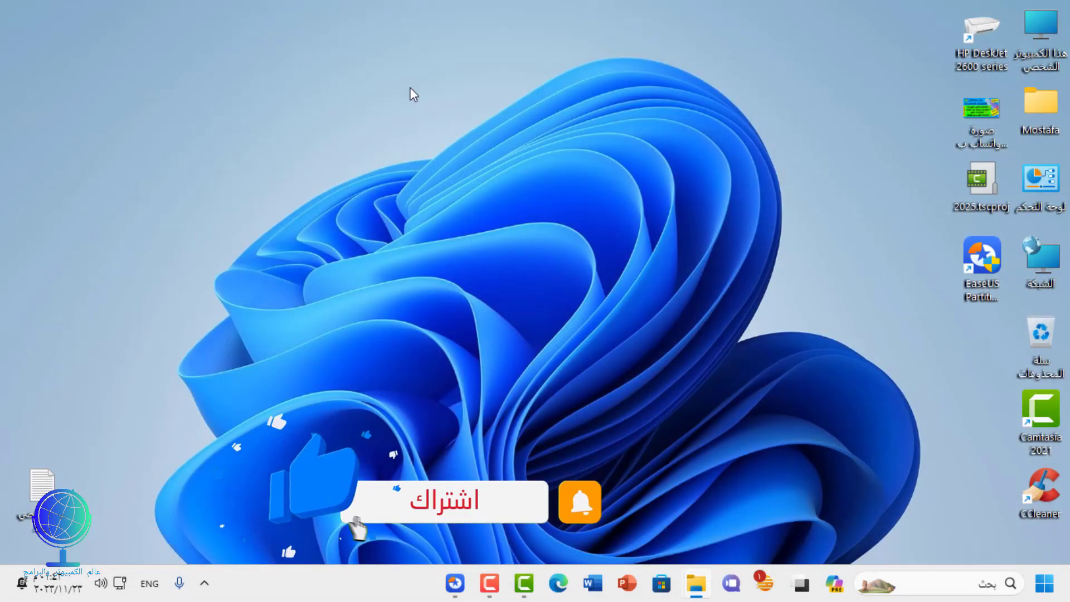